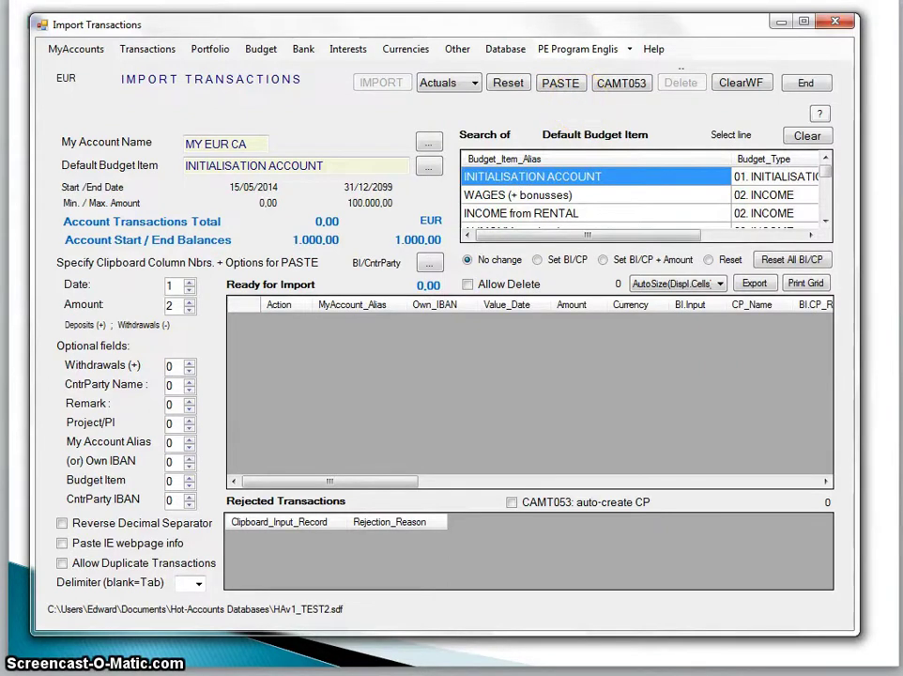
- In Excel, copy the transaction table in range A1:D3 and paste it into an empty Notepad document
{"action": "key", "text": "alt+Tab"}
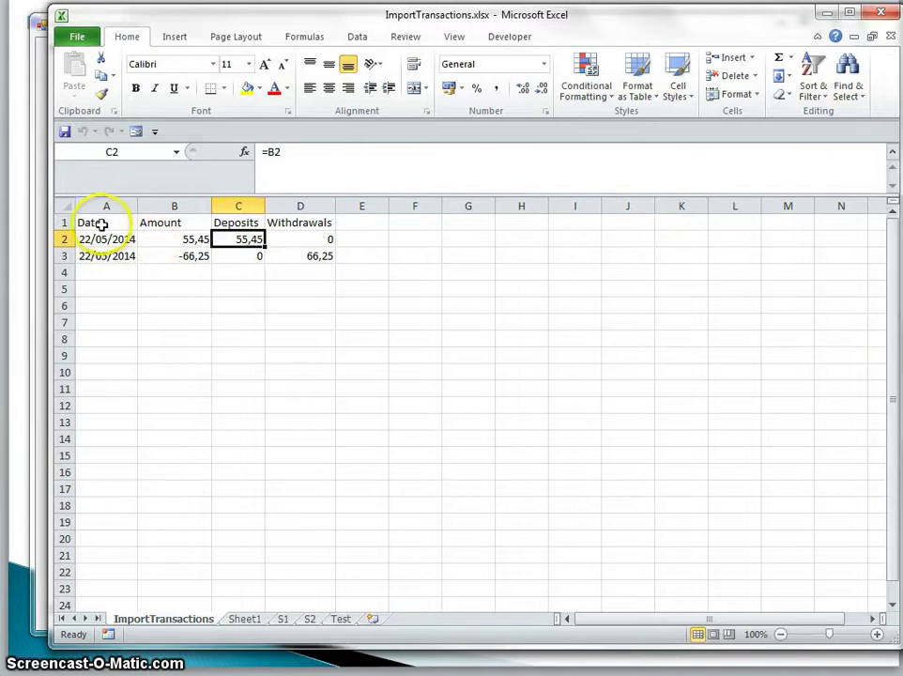
{"action": "left_click_drag", "start_coordinate": [98, 222], "coordinate": [321, 255]}
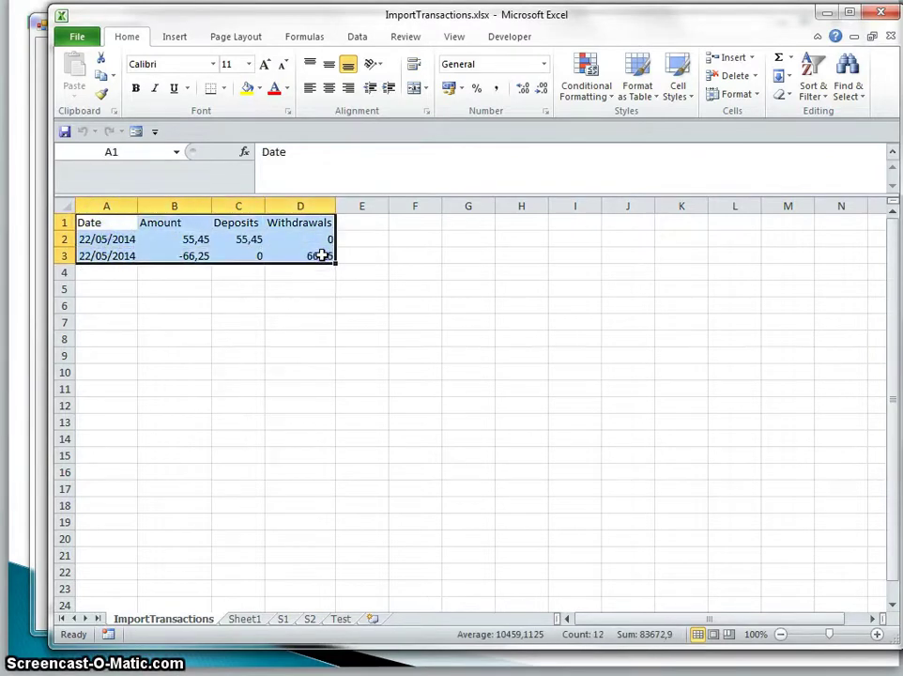
{"action": "key", "text": "ctrl+c"}
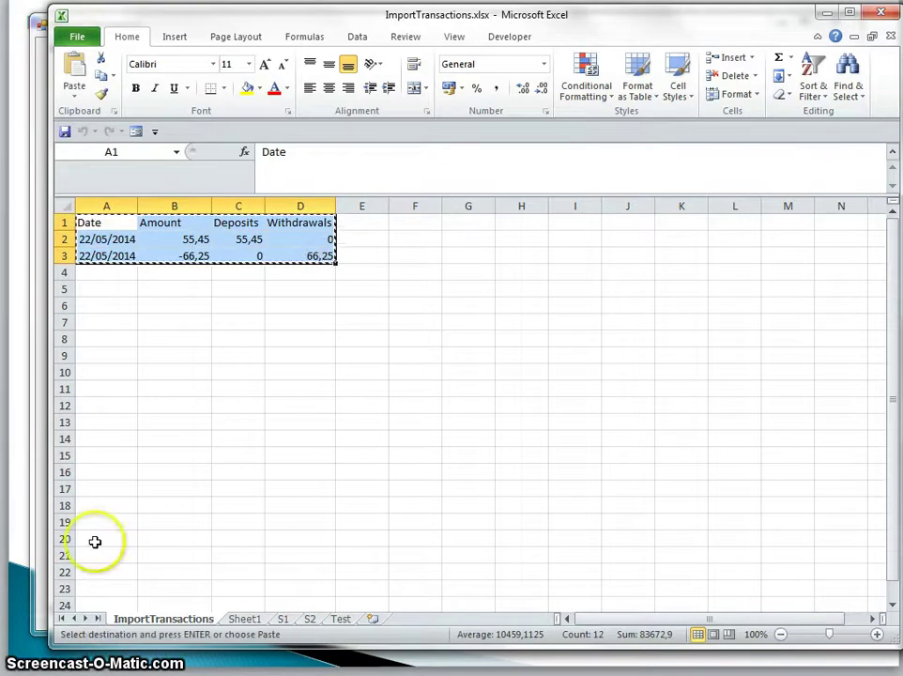
{"action": "left_click", "coordinate": [28, 674]}
{"action": "left_click", "coordinate": [94, 617]}
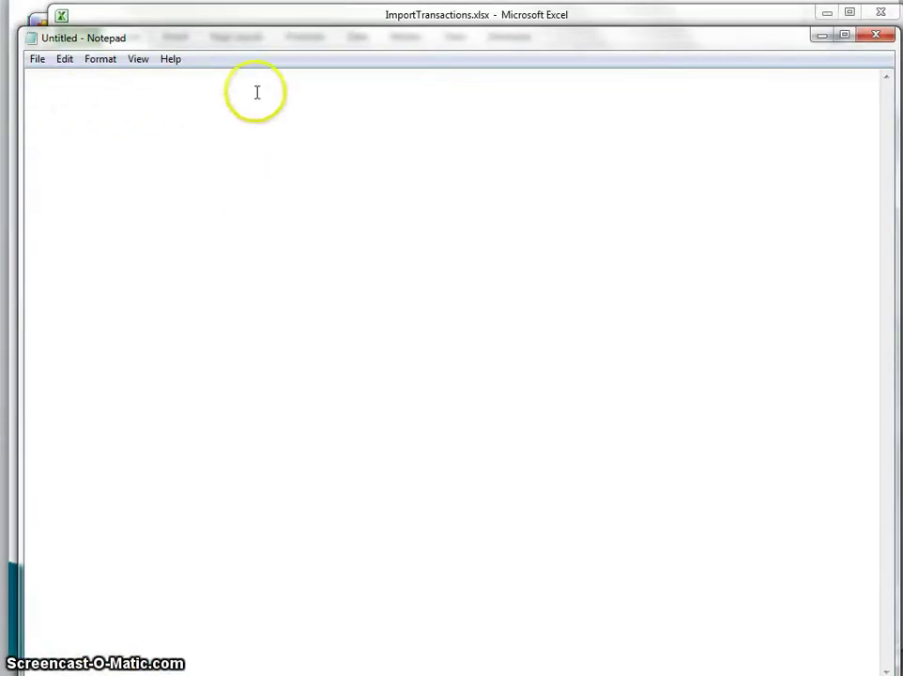
{"action": "key", "text": "ctrl+v"}
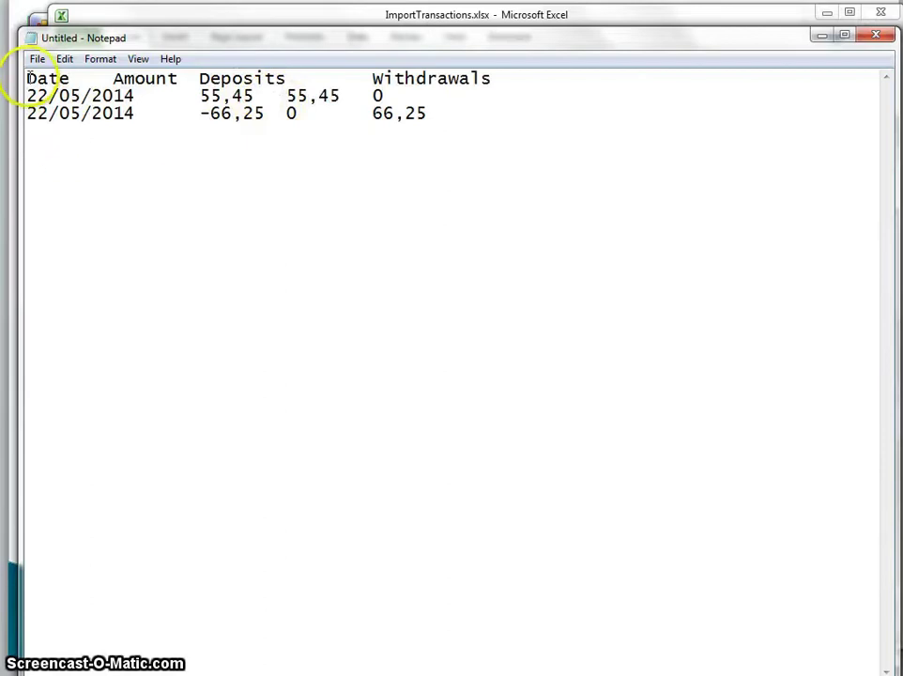
- Copy the Notepad text, set the Amount column to 3 and Withdrawals column to 4 in Import Transactions, and paste the data
{"action": "left_click_drag", "start_coordinate": [26, 79], "coordinate": [300, 177]}
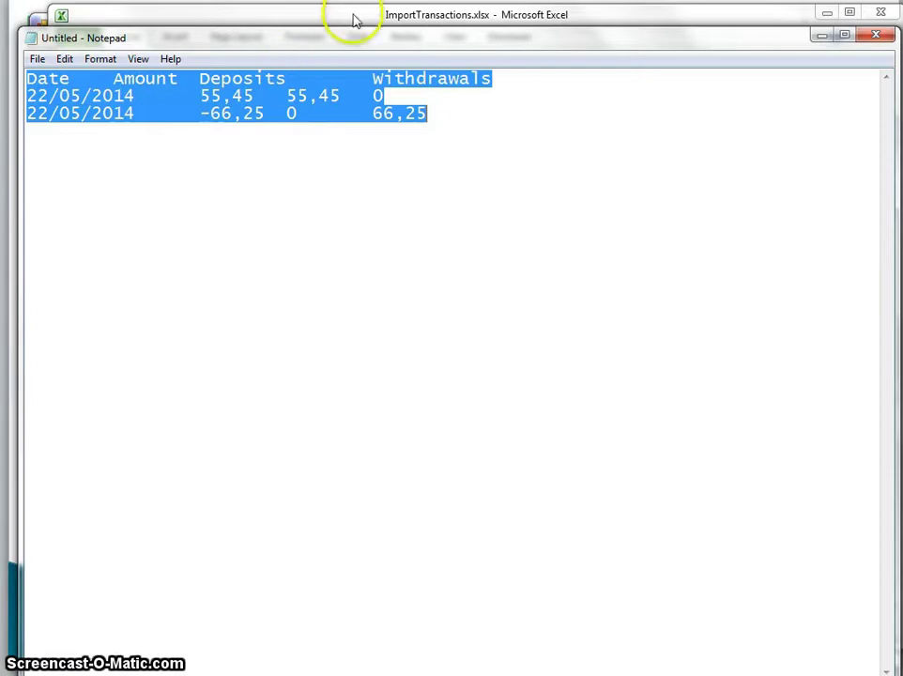
{"action": "left_click", "coordinate": [122, 675]}
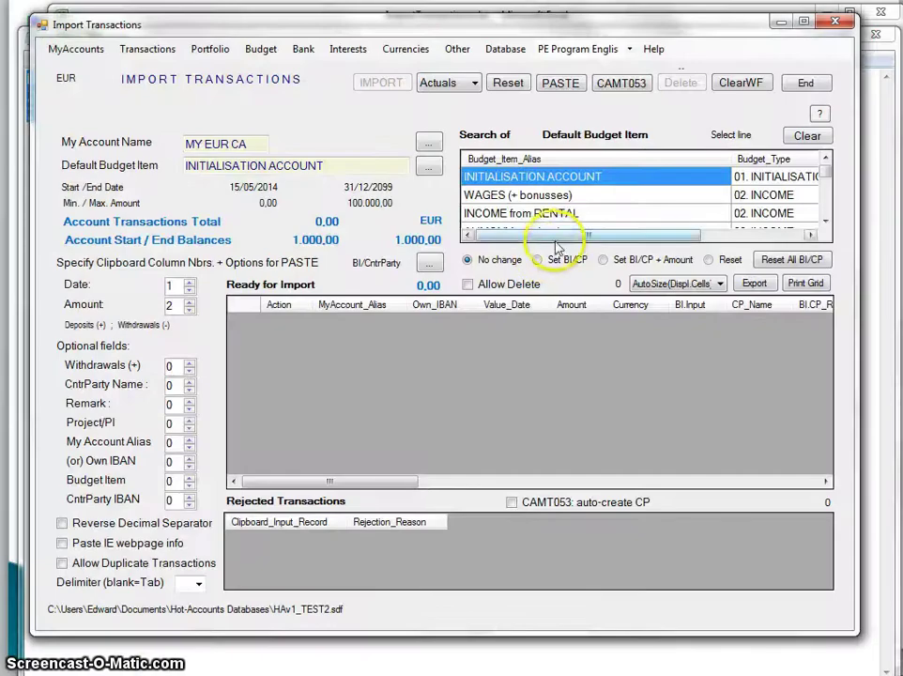
{"action": "left_click", "coordinate": [189, 301]}
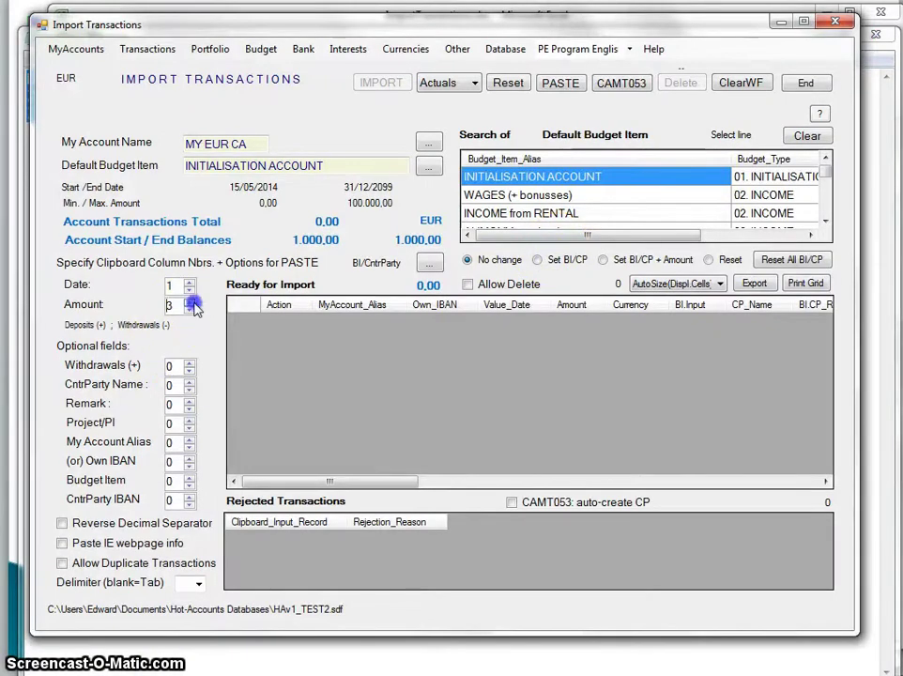
{"action": "left_click", "coordinate": [190, 363]}
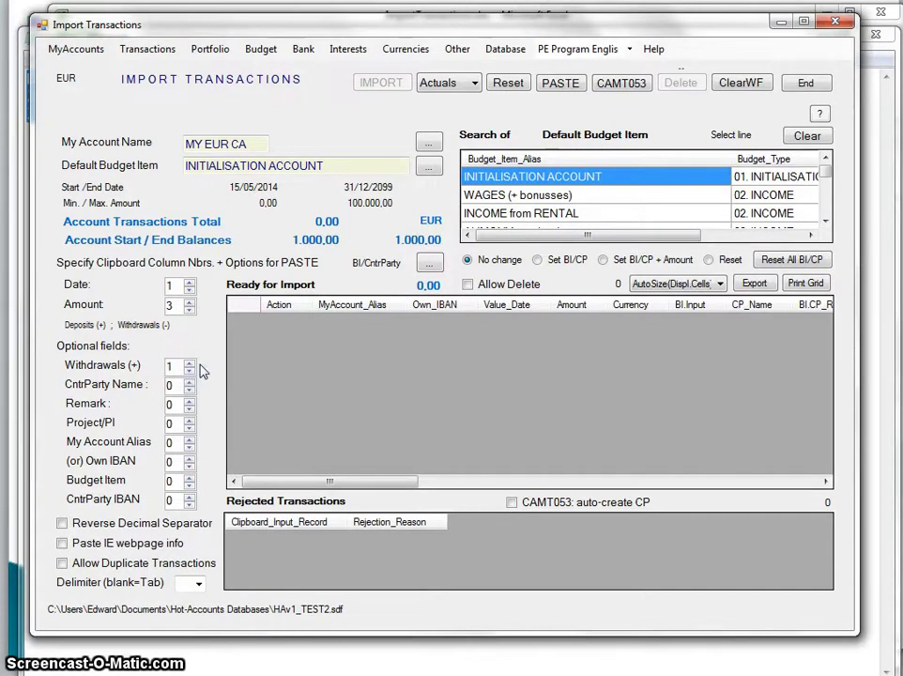
{"action": "left_click", "coordinate": [189, 372]}
{"action": "left_click", "coordinate": [190, 364]}
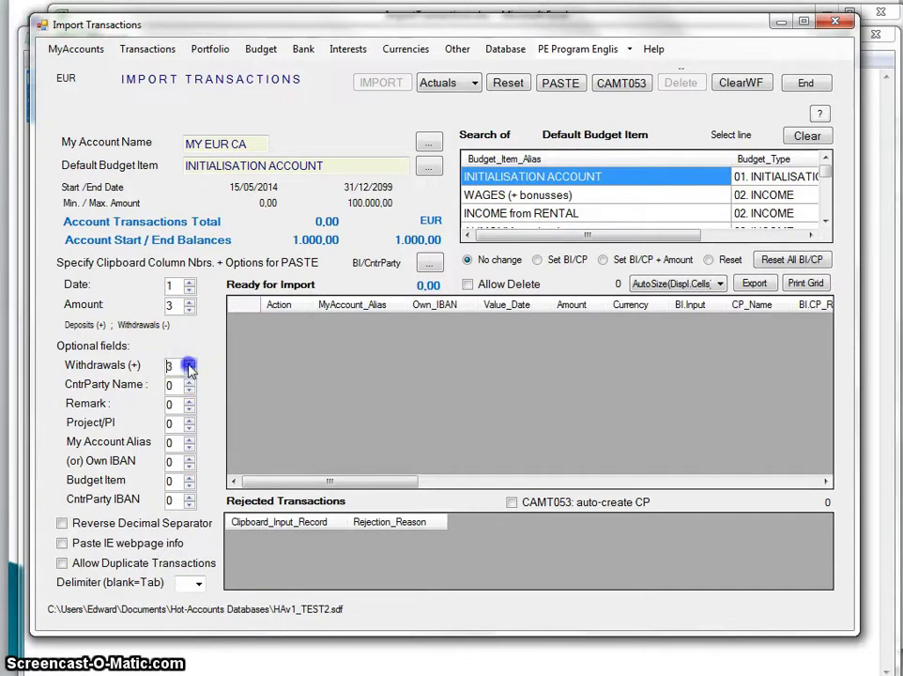
{"action": "left_click", "coordinate": [576, 83]}
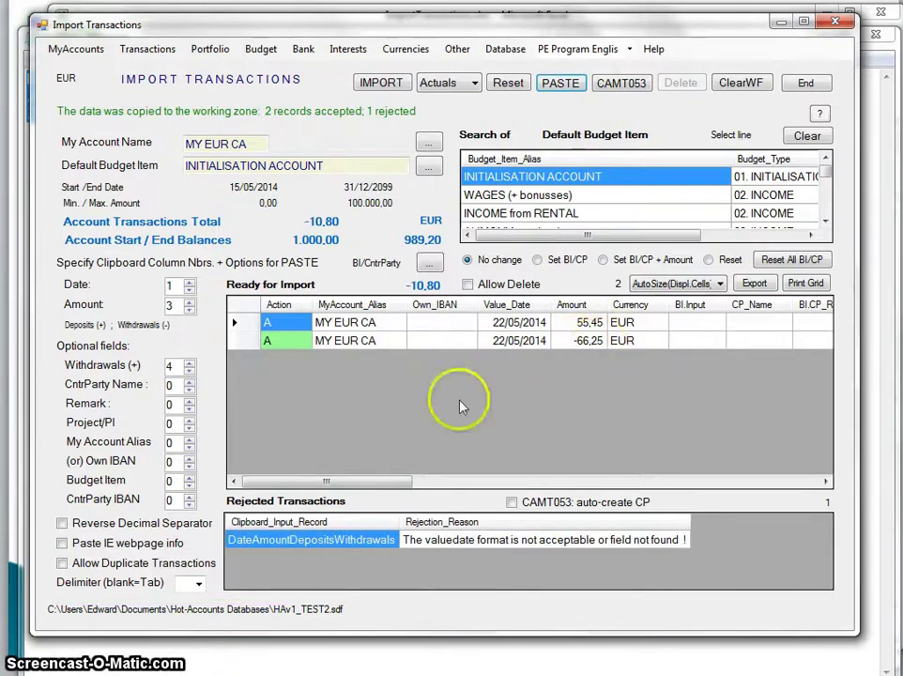
{"action": "left_click", "coordinate": [592, 523]}
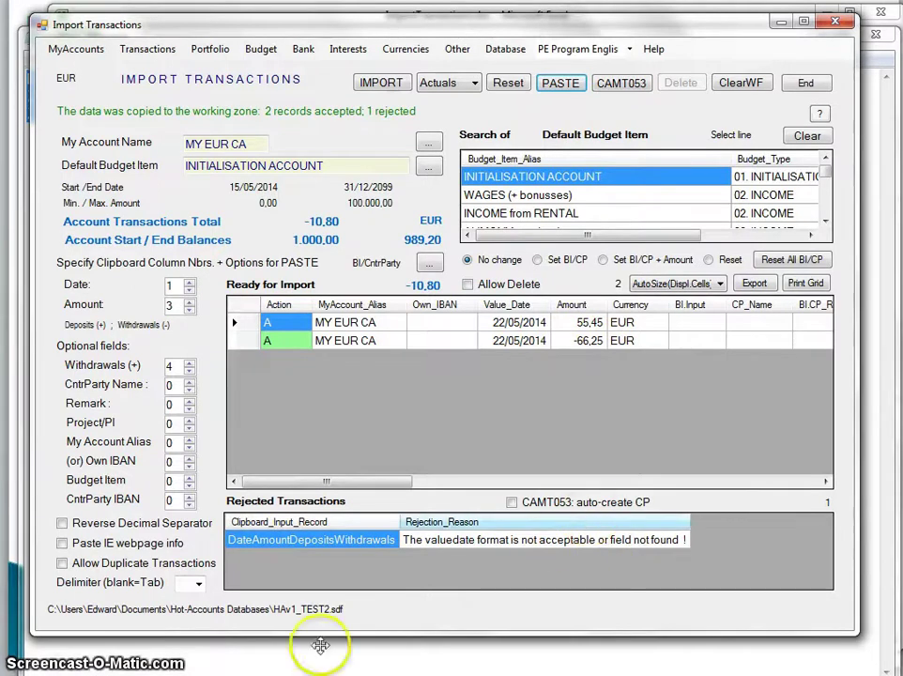
- In the Notepad document, replace every comma in the transaction text with a period
{"action": "key", "text": "alt+Tab"}
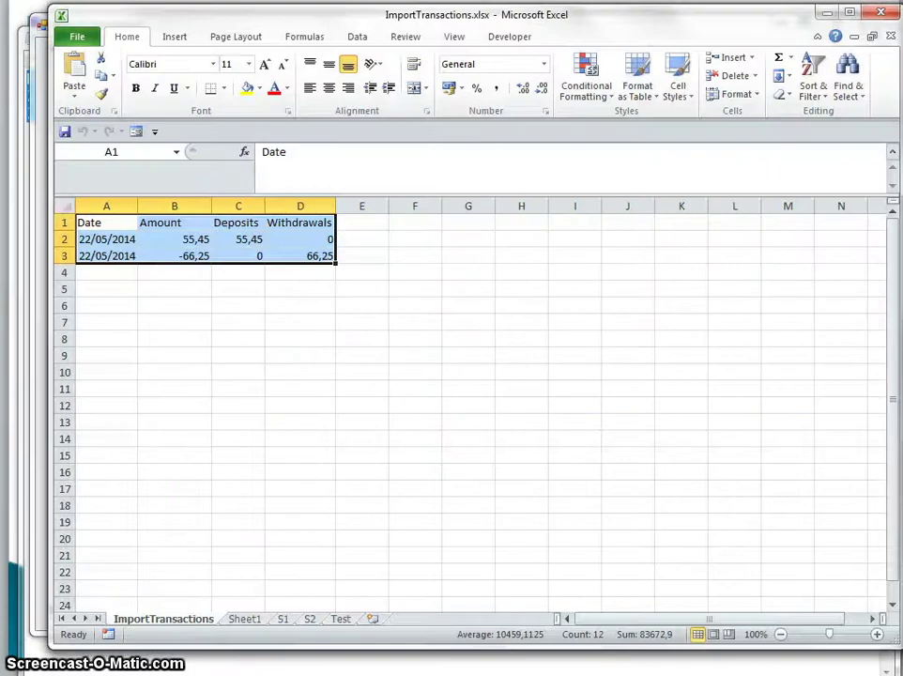
{"action": "mouse_move", "coordinate": [111, 669]}
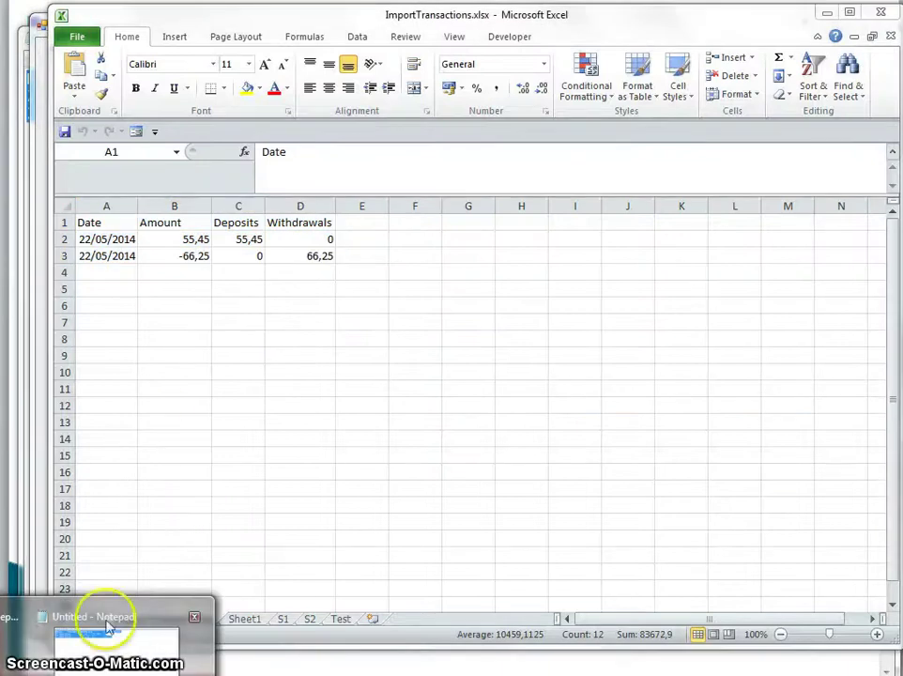
{"action": "left_click", "coordinate": [110, 646]}
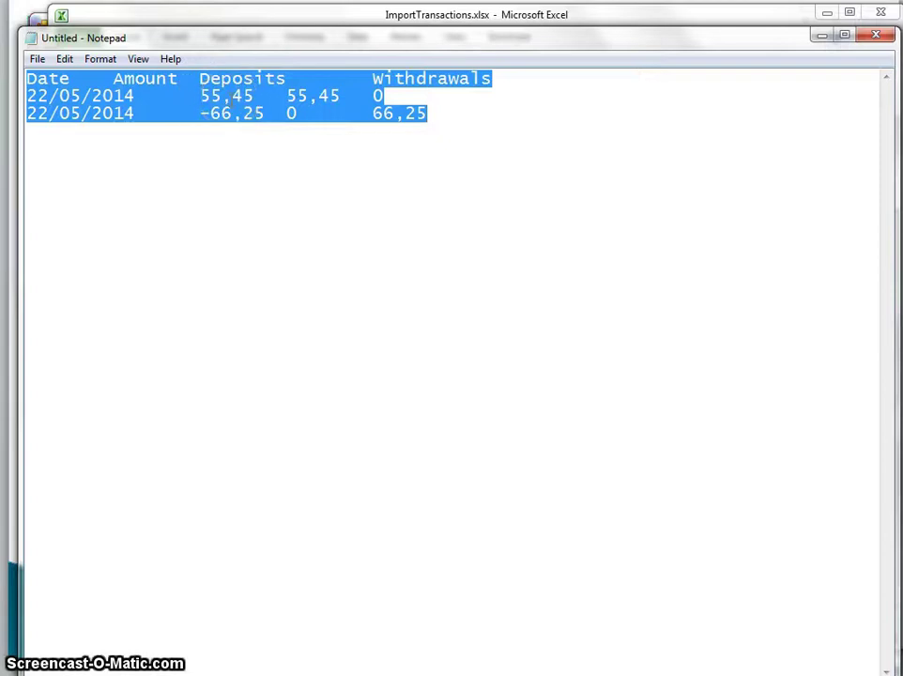
{"action": "left_click", "coordinate": [173, 76]}
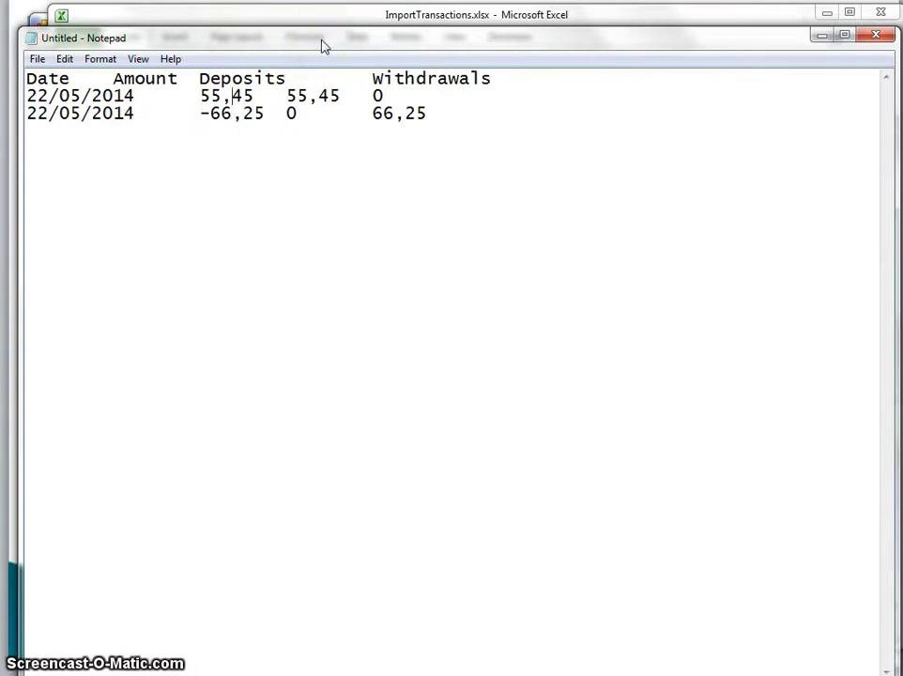
{"action": "left_click_drag", "start_coordinate": [319, 39], "coordinate": [319, 36]}
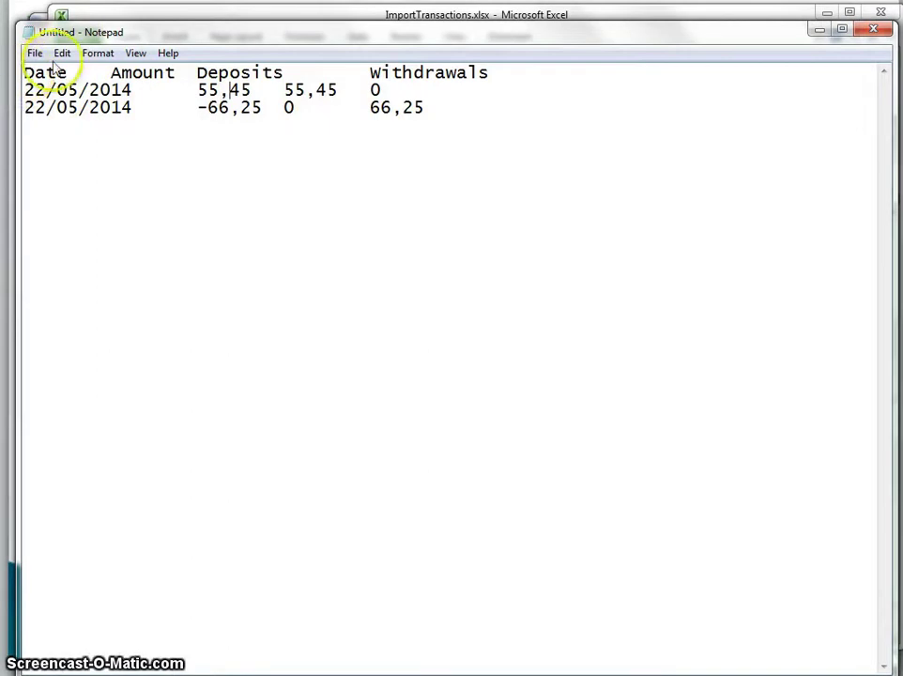
{"action": "left_click_drag", "start_coordinate": [26, 72], "coordinate": [448, 111]}
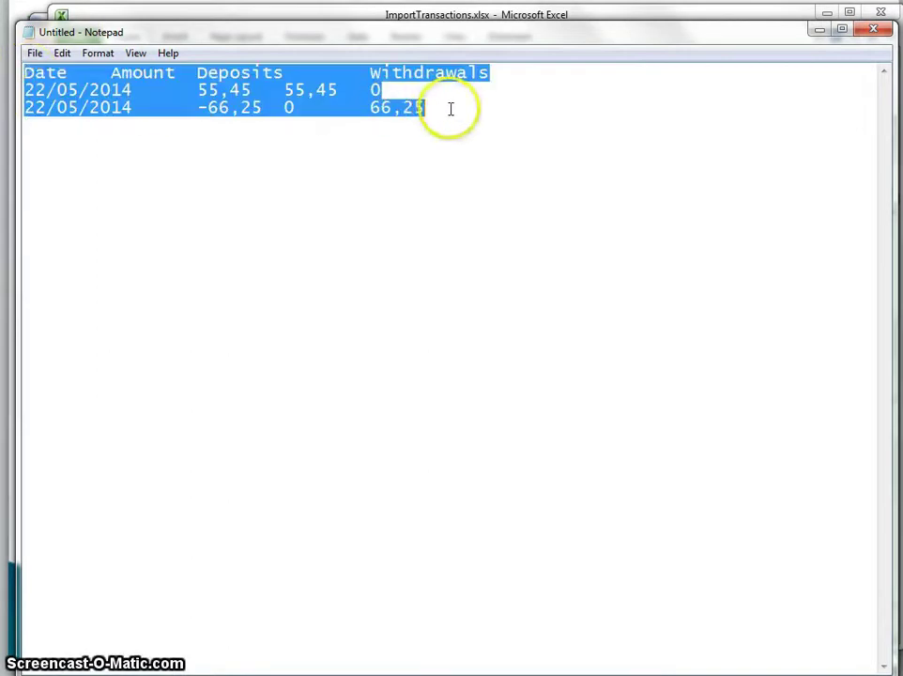
{"action": "left_click", "coordinate": [62, 54]}
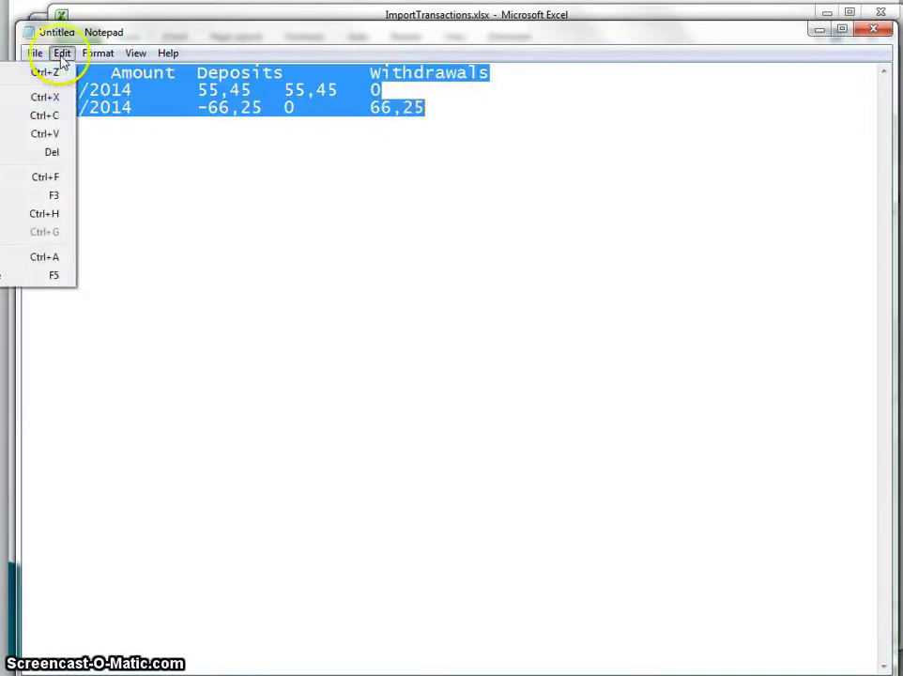
{"action": "left_click", "coordinate": [7, 215]}
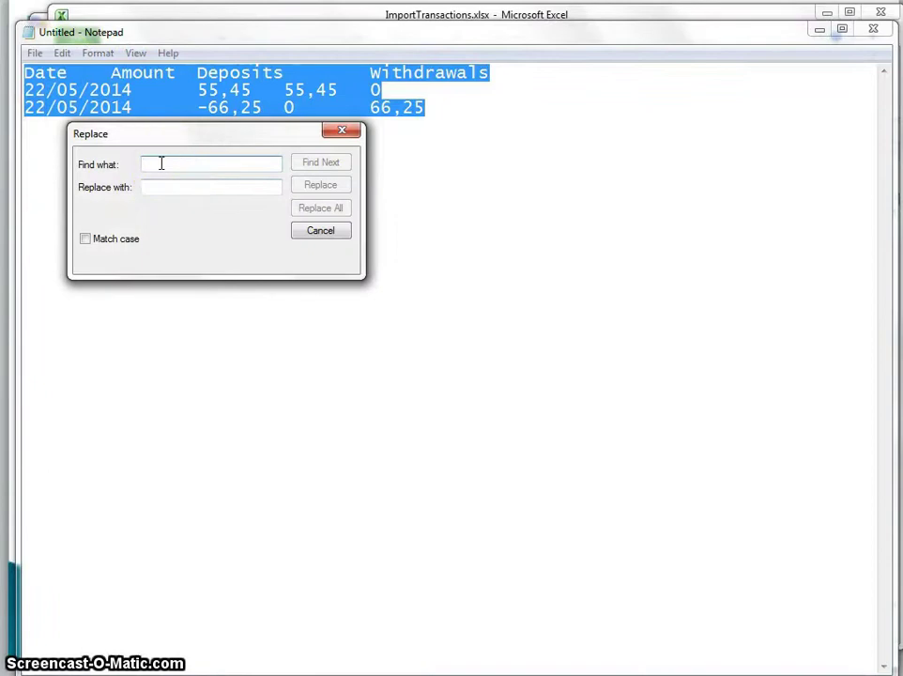
{"action": "type", "text": ","}
{"action": "key", "text": "Tab"}
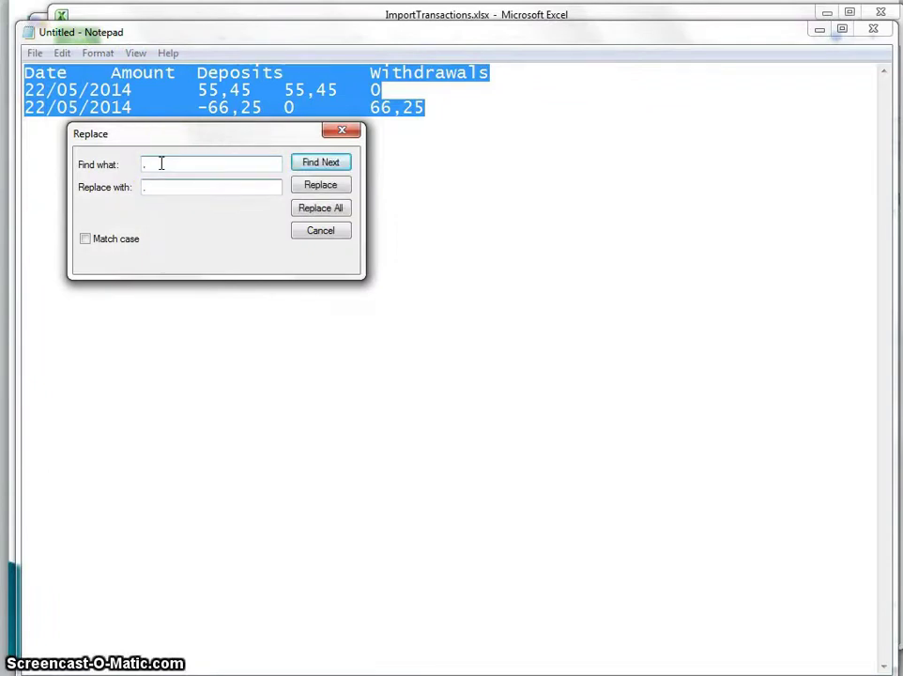
{"action": "left_click", "coordinate": [323, 211]}
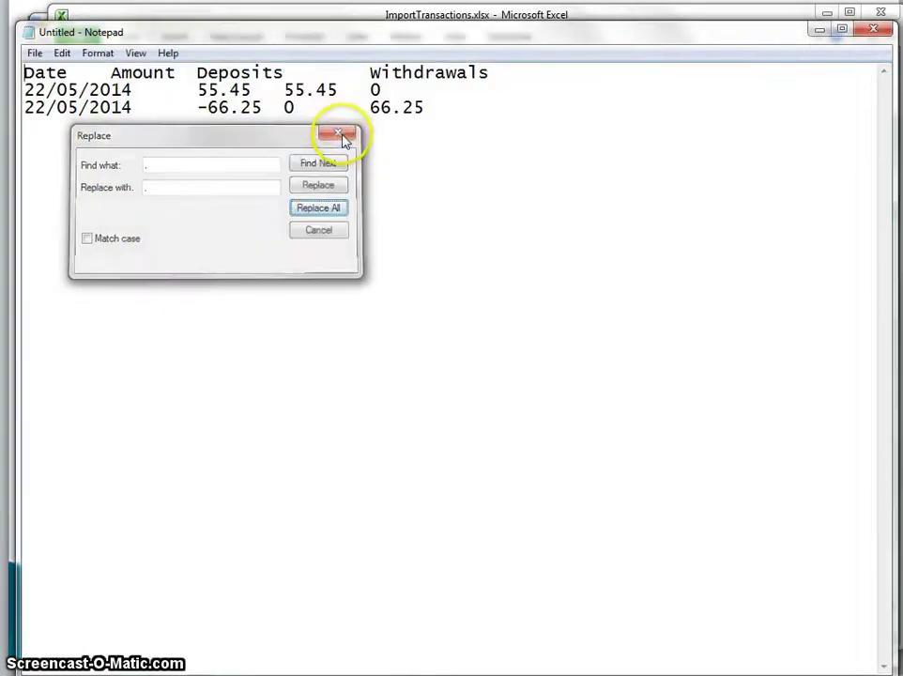
{"action": "left_click", "coordinate": [342, 137]}
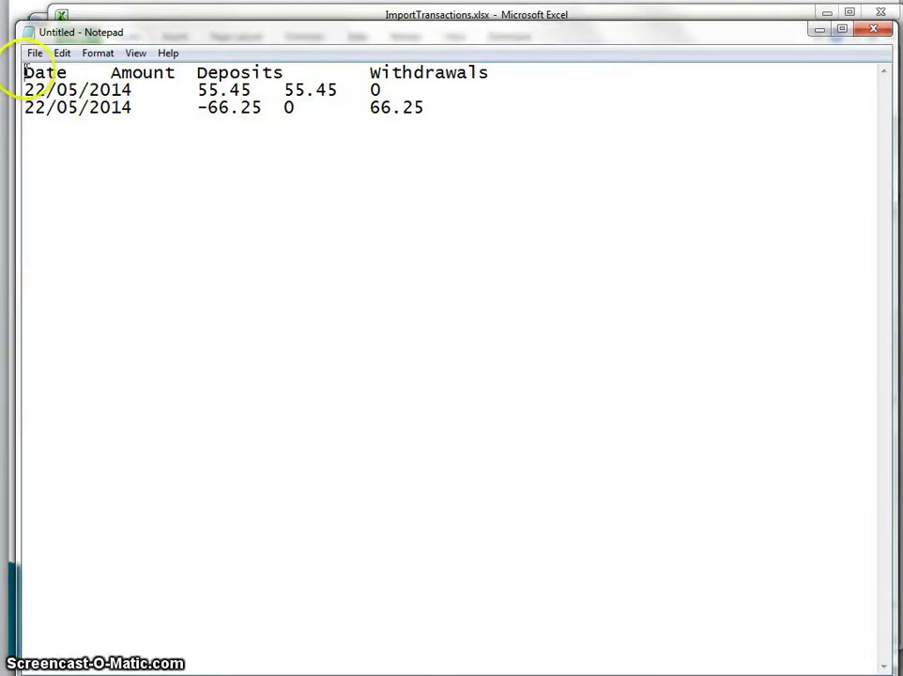
- Copy the edited Notepad text and paste it into Import Transactions, first as is and again with Reverse Decimal Separator enabled
{"action": "left_click_drag", "start_coordinate": [25, 70], "coordinate": [510, 109]}
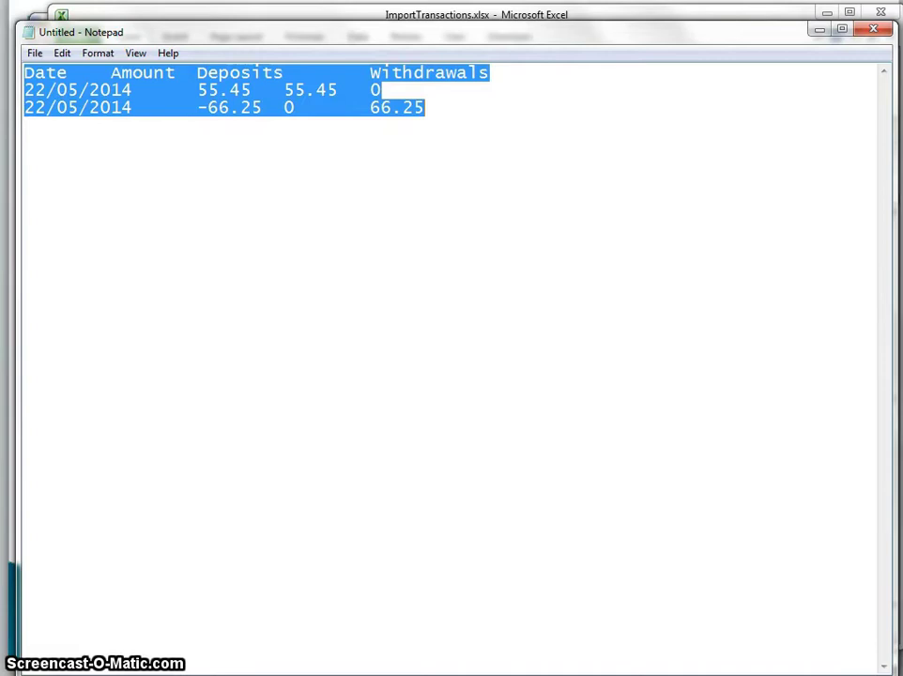
{"action": "key", "text": "alt+Tab"}
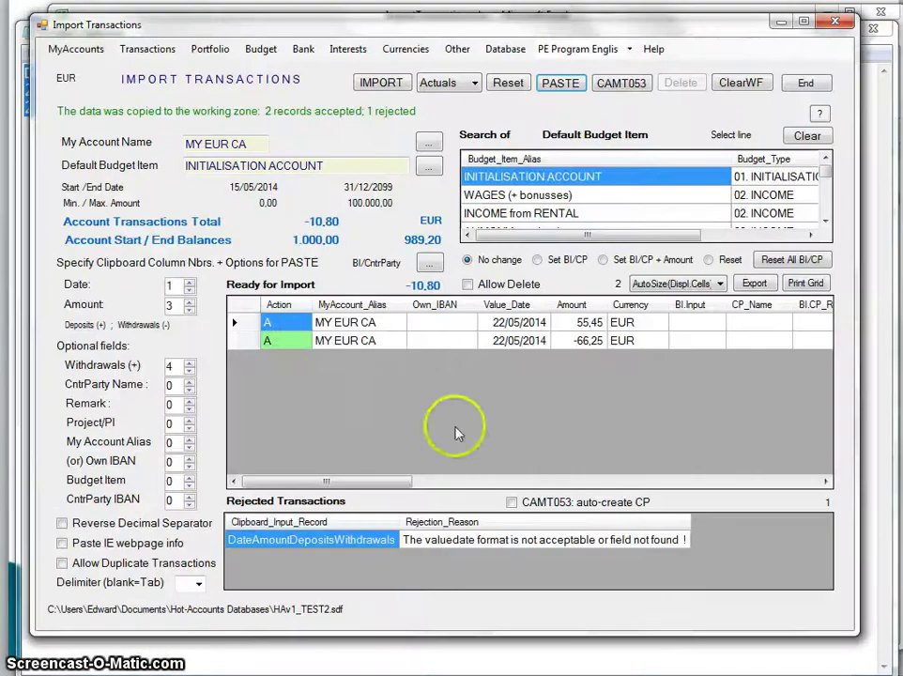
{"action": "left_click", "coordinate": [561, 83]}
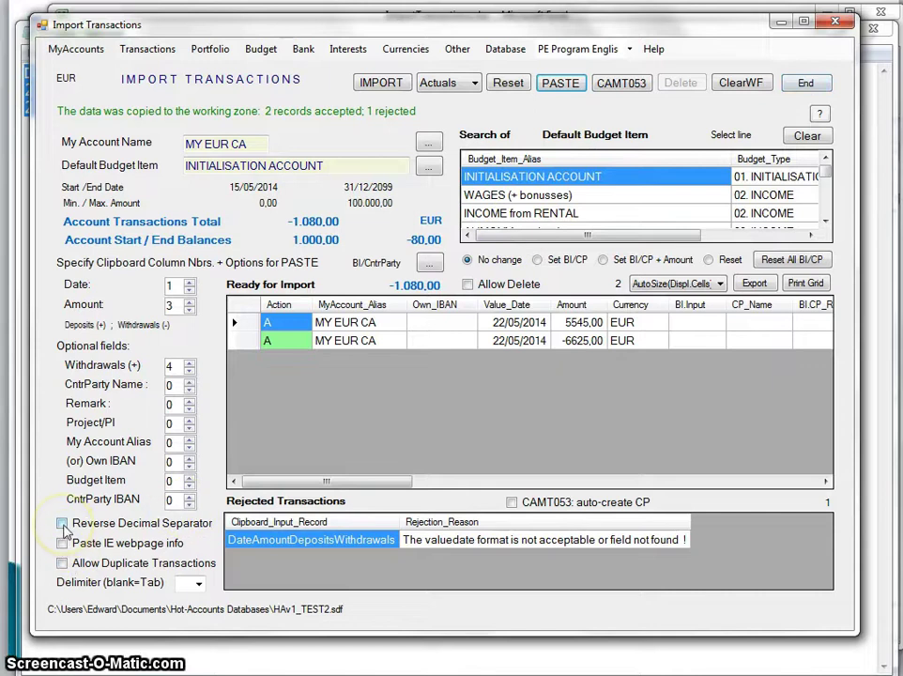
{"action": "left_click", "coordinate": [219, 532]}
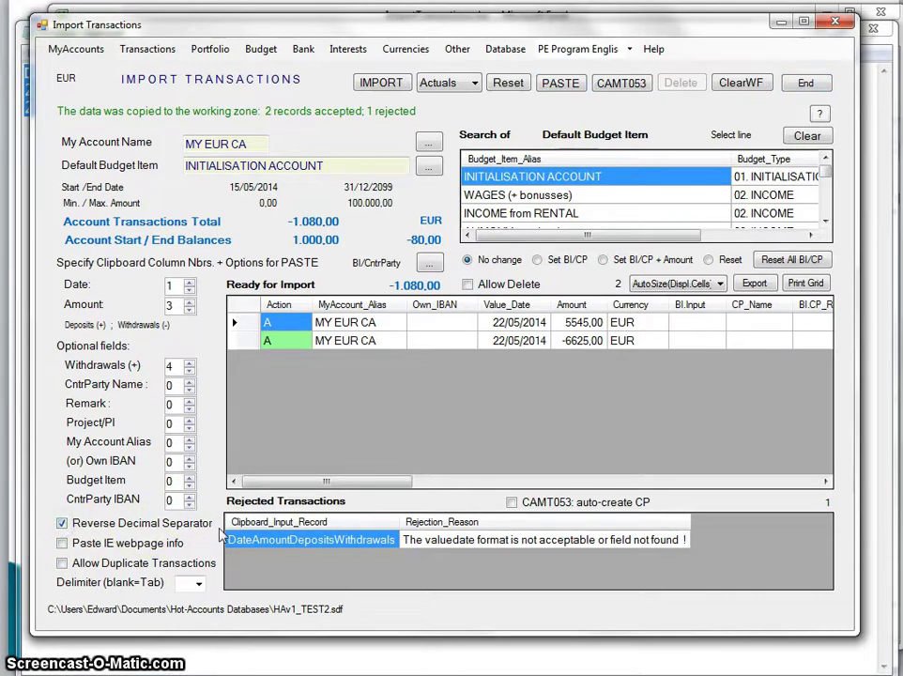
{"action": "left_click", "coordinate": [560, 83]}
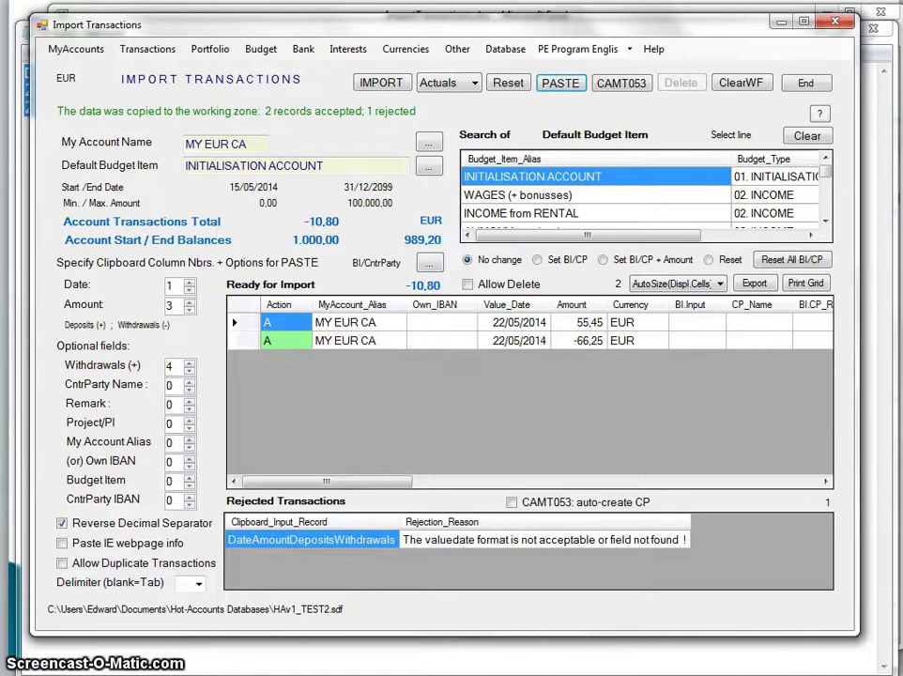
- In Excel, save the ImportTransactions sheet as ImportTransactions.csv in CSV (Comma delimited) format, replacing the existing file and keeping that format
{"action": "key", "text": "alt+Tab"}
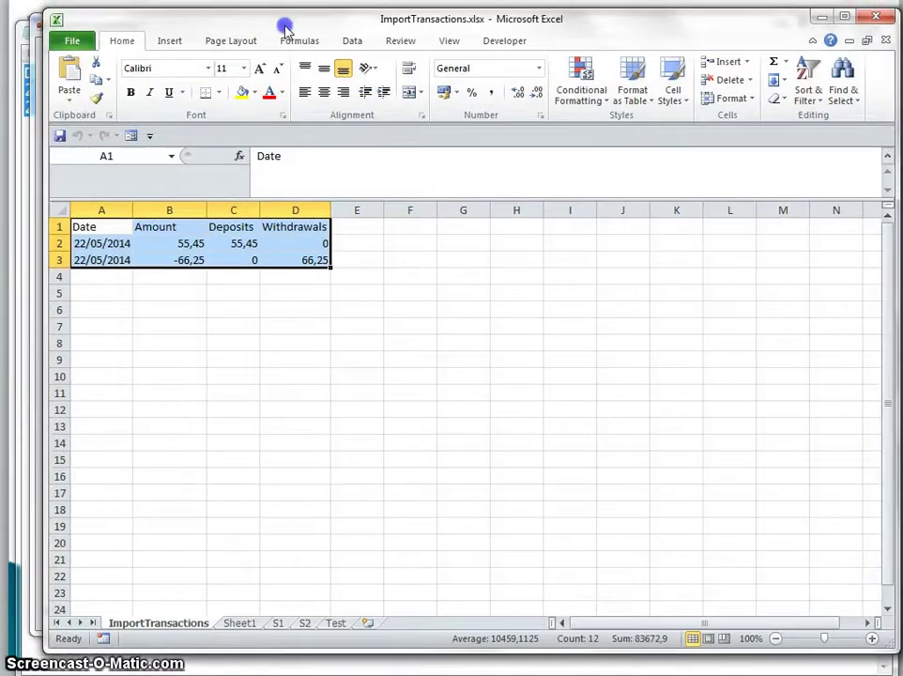
{"action": "left_click_drag", "start_coordinate": [284, 24], "coordinate": [279, 29]}
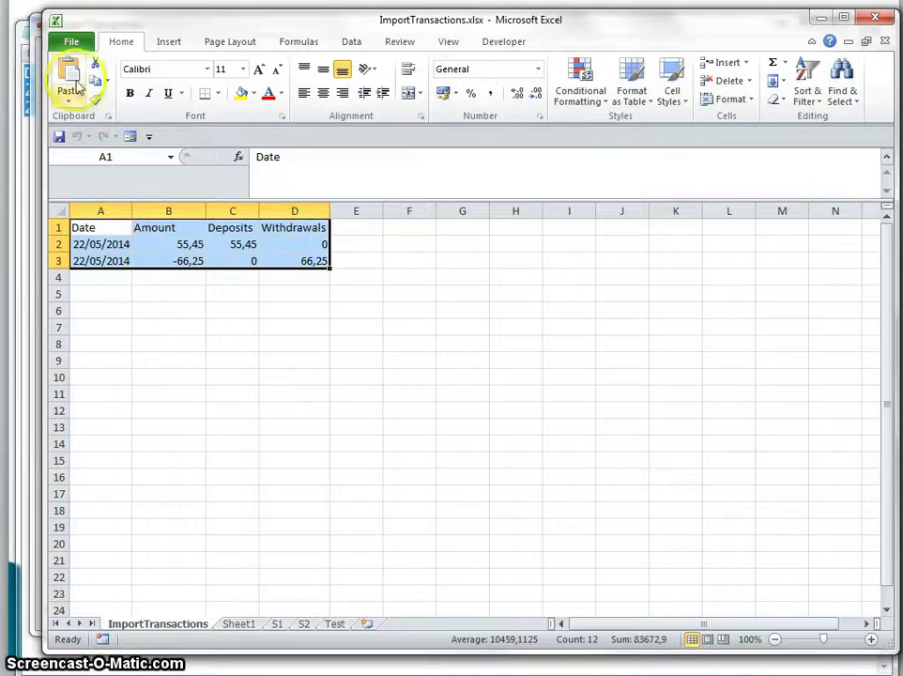
{"action": "left_click", "coordinate": [72, 44]}
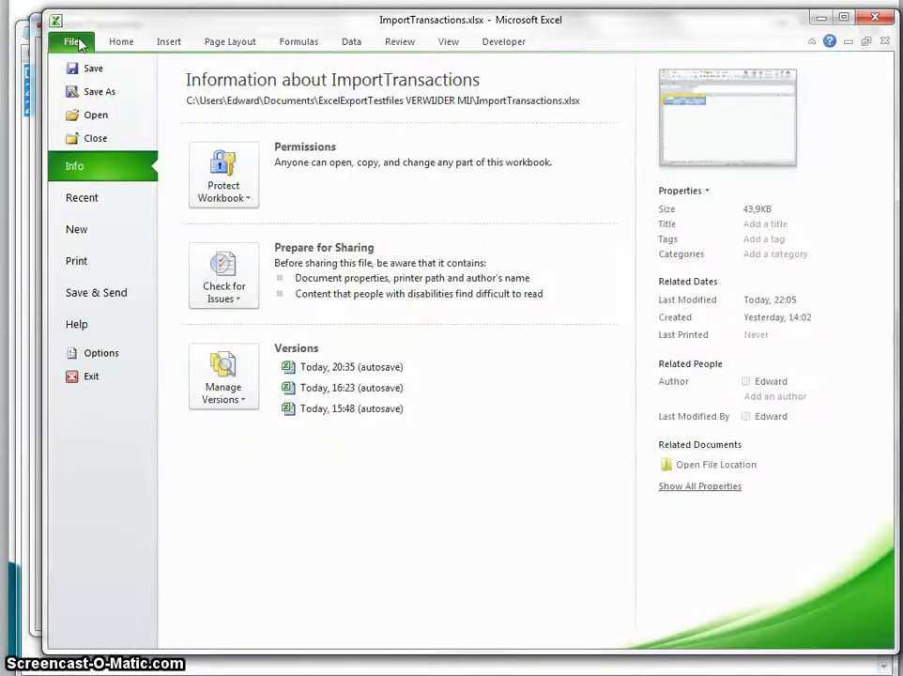
{"action": "left_click", "coordinate": [112, 93]}
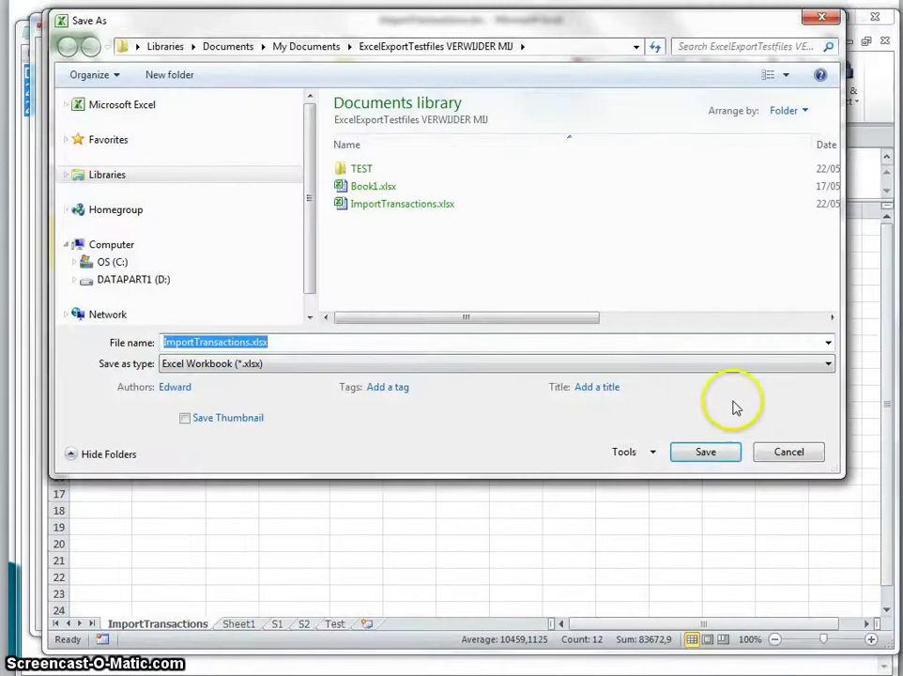
{"action": "left_click", "coordinate": [823, 365]}
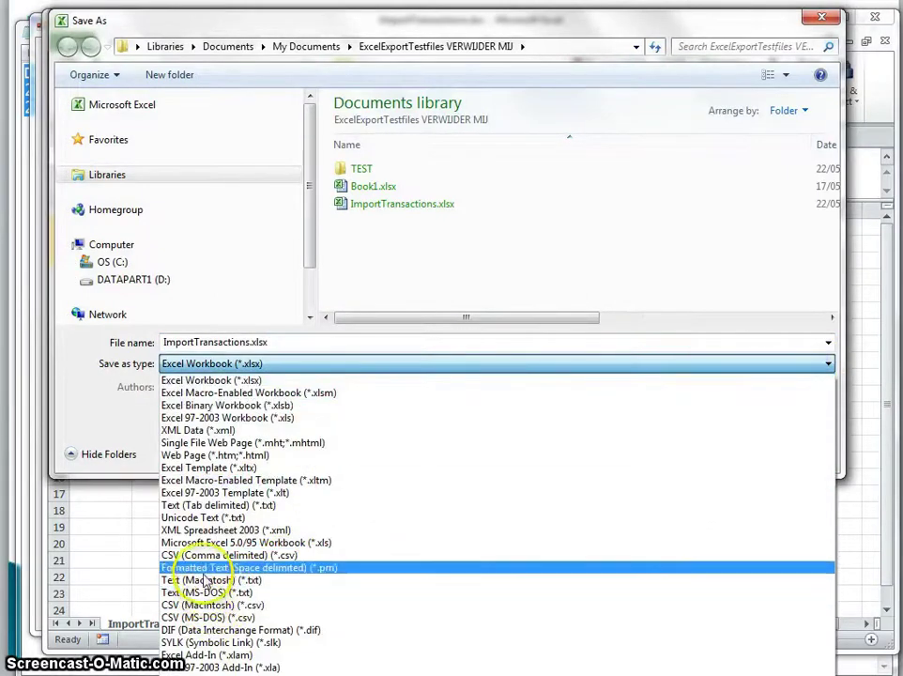
{"action": "left_click", "coordinate": [203, 562]}
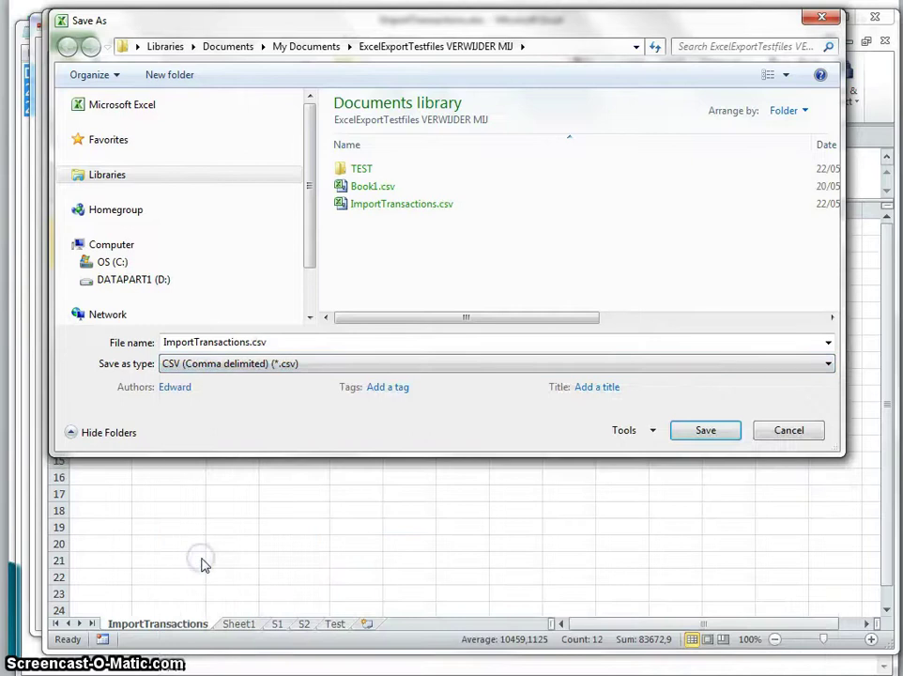
{"action": "left_click", "coordinate": [711, 432]}
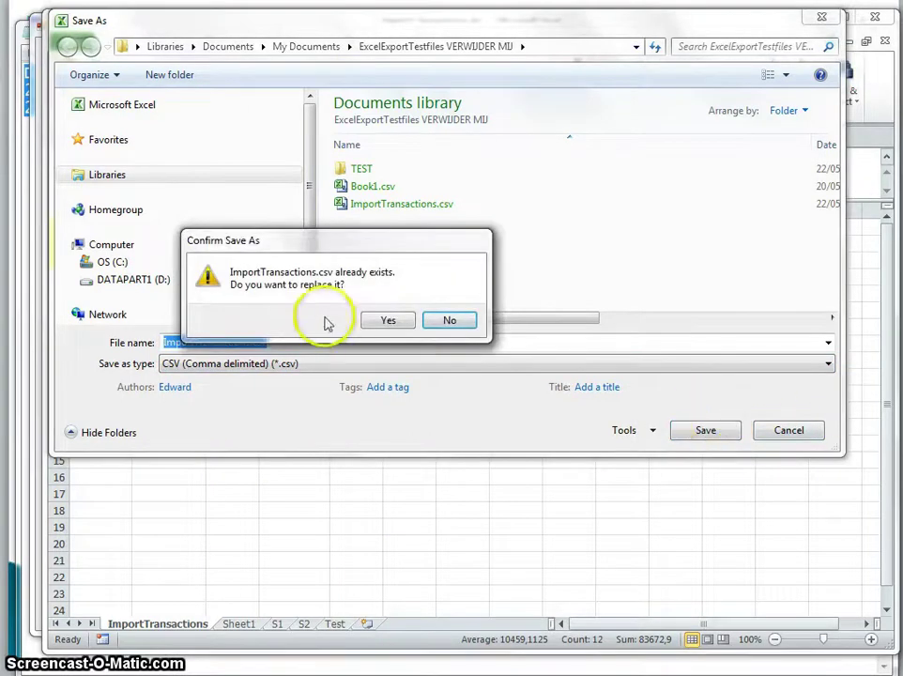
{"action": "left_click", "coordinate": [391, 321]}
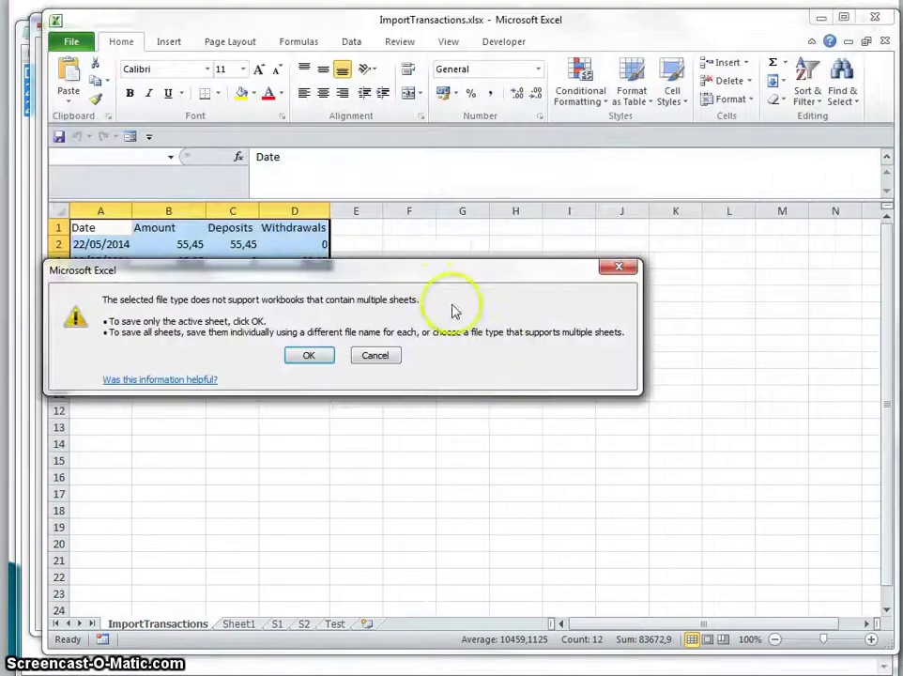
{"action": "left_click_drag", "start_coordinate": [441, 277], "coordinate": [518, 282]}
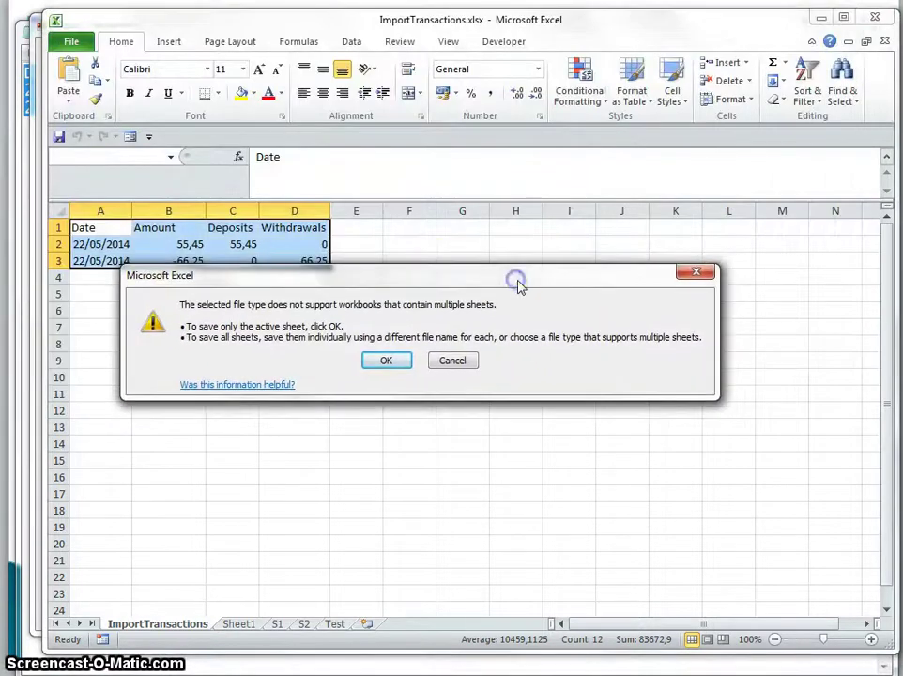
{"action": "left_click", "coordinate": [385, 360]}
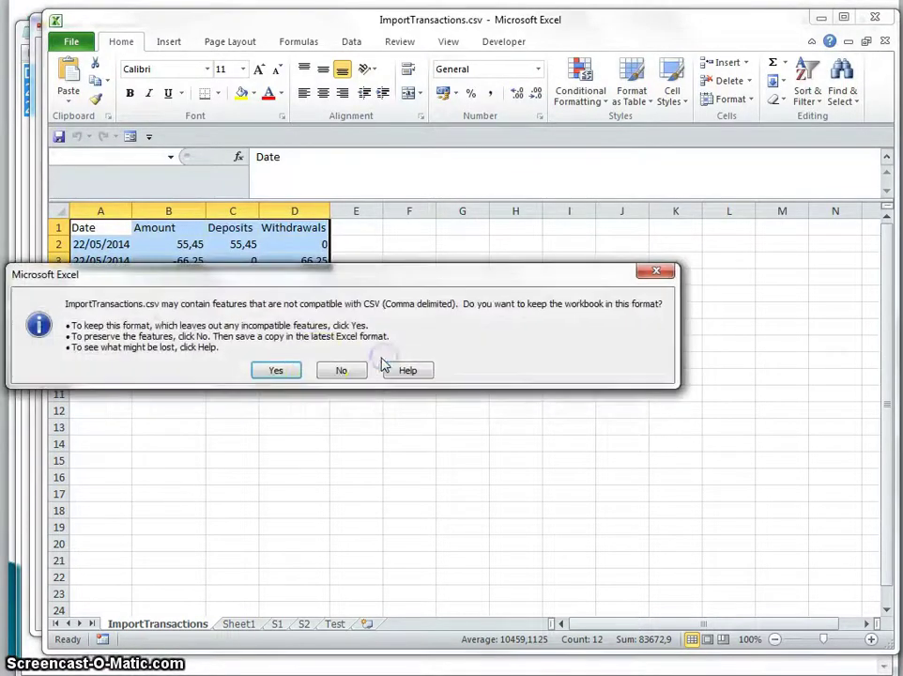
{"action": "left_click", "coordinate": [273, 371]}
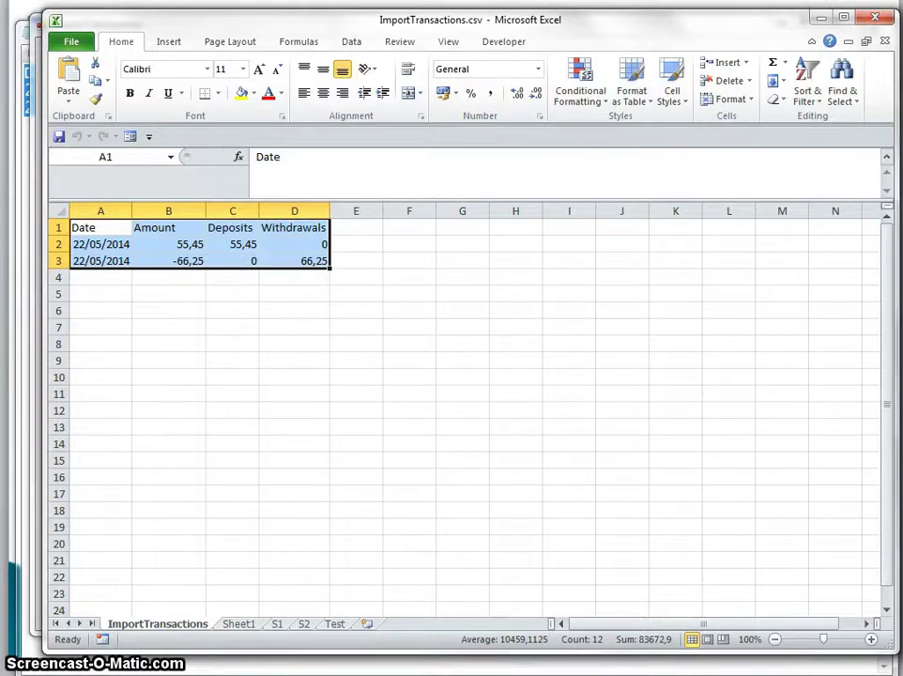
- Open ImportTransactions.csv in Notepad, copy all its text and paste it into Import Transactions
{"action": "left_click", "coordinate": [28, 674]}
{"action": "left_click", "coordinate": [9, 639]}
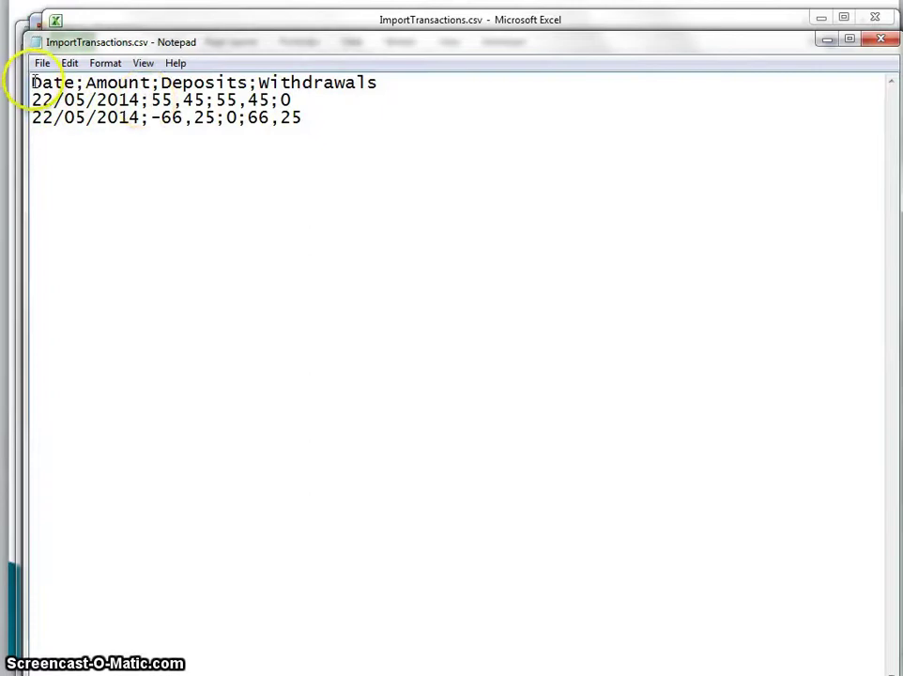
{"action": "left_click_drag", "start_coordinate": [32, 83], "coordinate": [355, 114]}
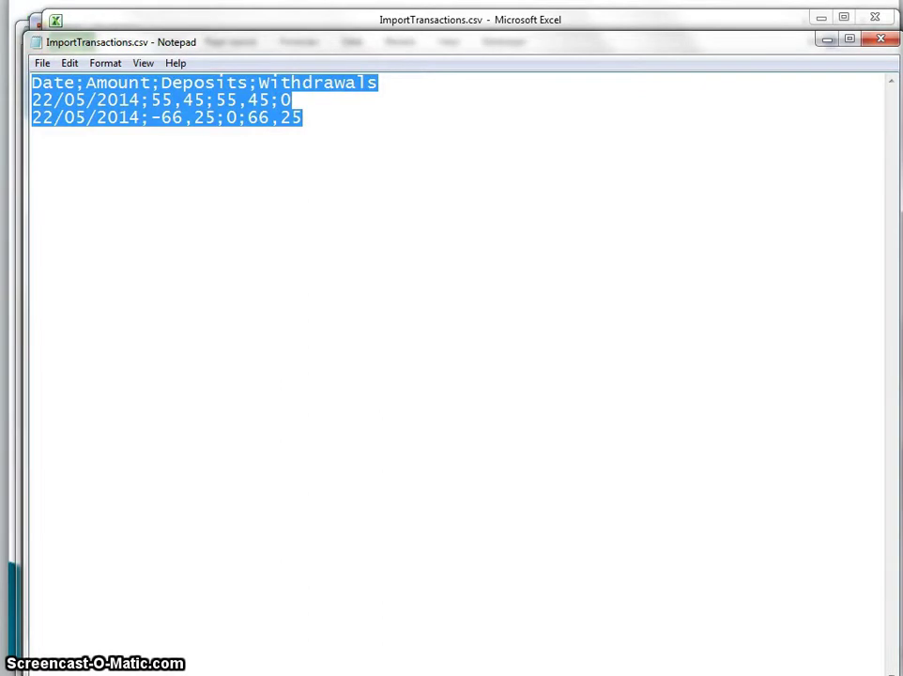
{"action": "key", "text": "alt+Tab"}
{"action": "left_click", "coordinate": [560, 83]}
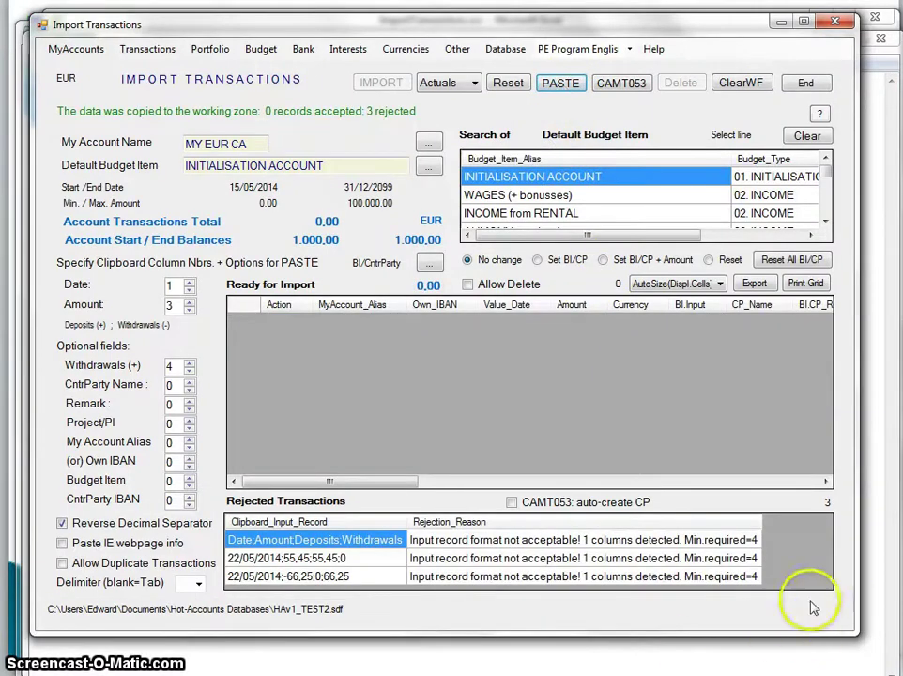
- Turn off Reverse Decimal Separator, set the delimiter to a semicolon and paste the copied CSV data again
{"action": "left_click", "coordinate": [63, 526]}
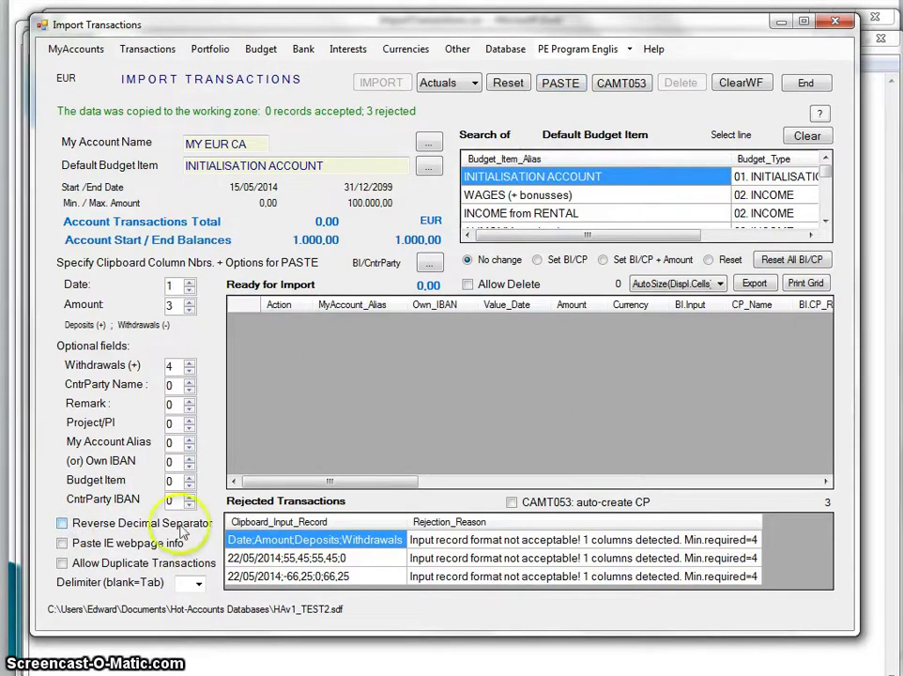
{"action": "left_click", "coordinate": [573, 84]}
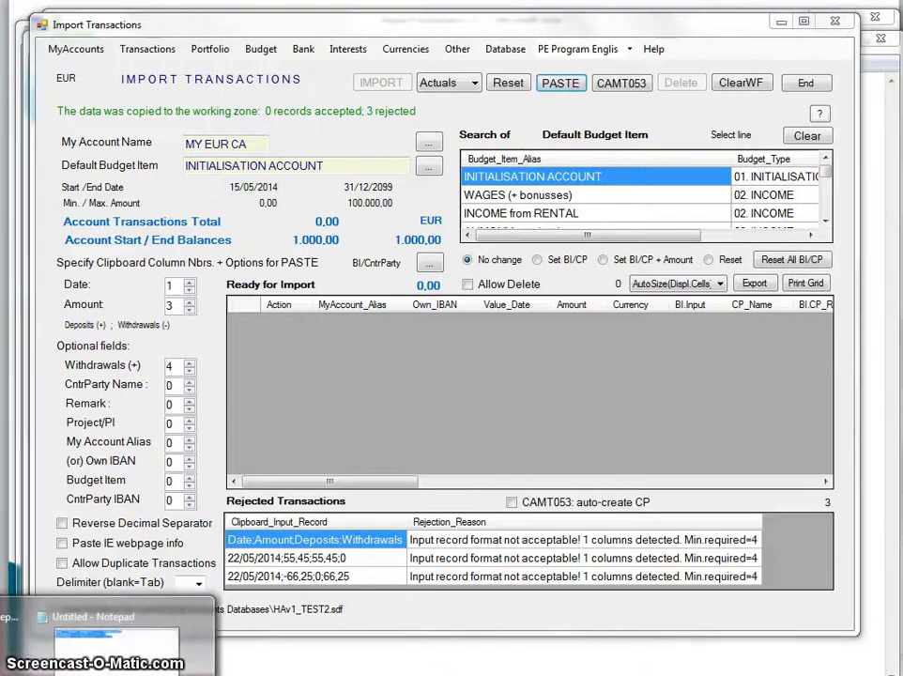
{"action": "left_click", "coordinate": [15, 648]}
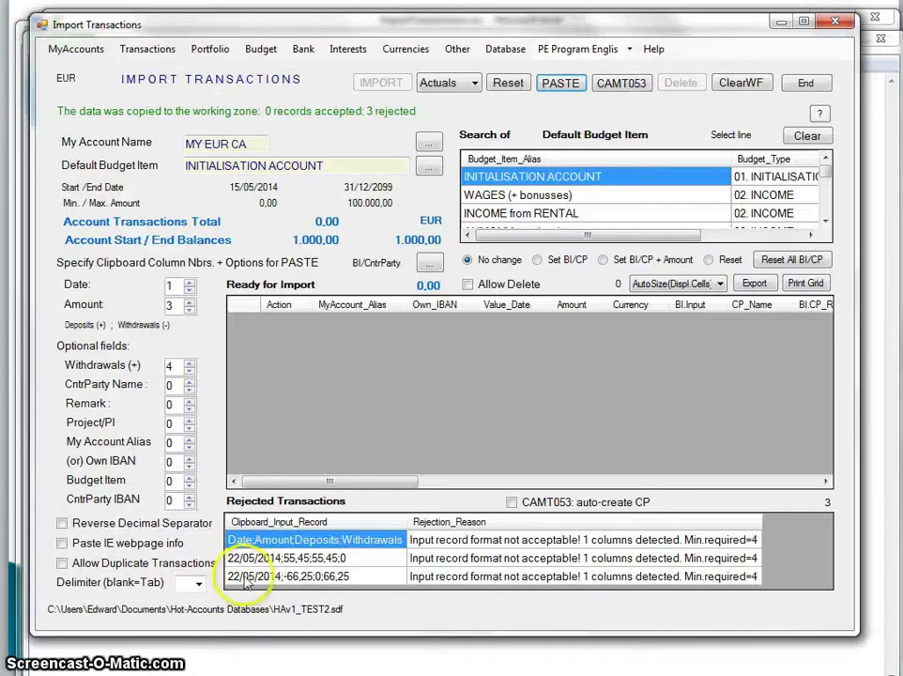
{"action": "left_click", "coordinate": [200, 584]}
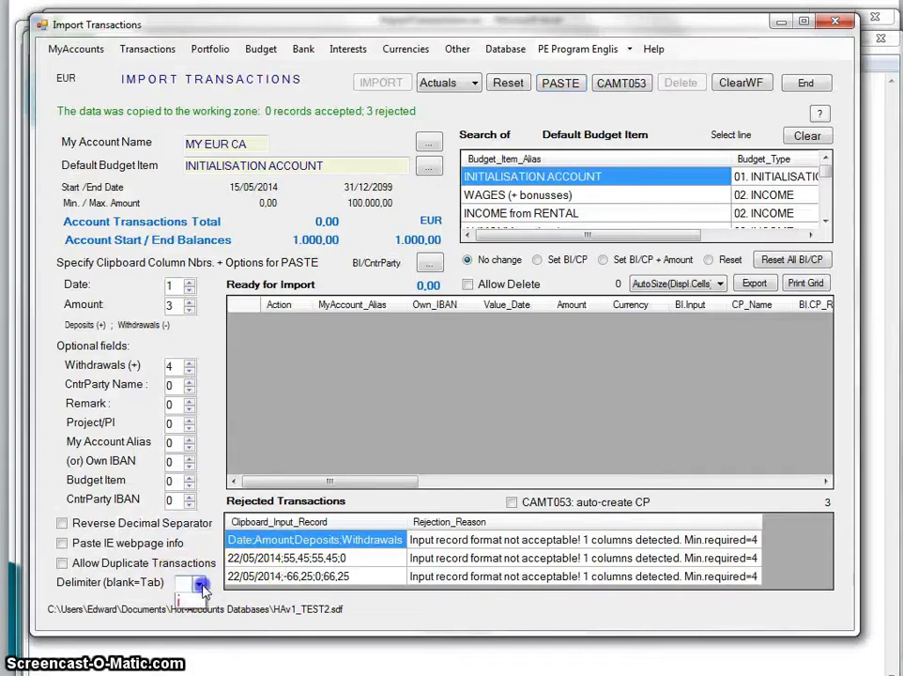
{"action": "left_click", "coordinate": [188, 612]}
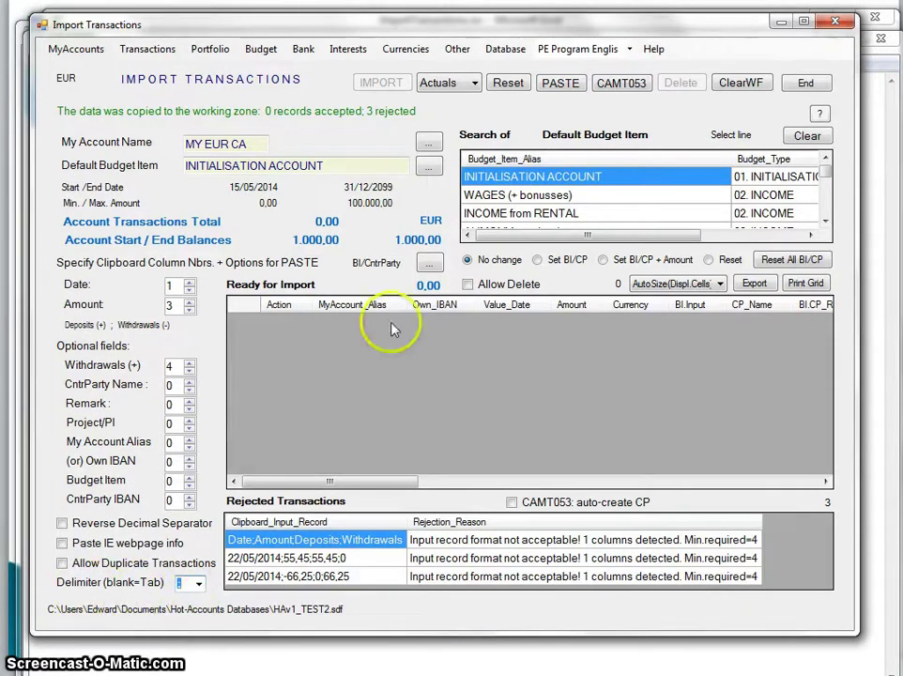
{"action": "left_click", "coordinate": [556, 83]}
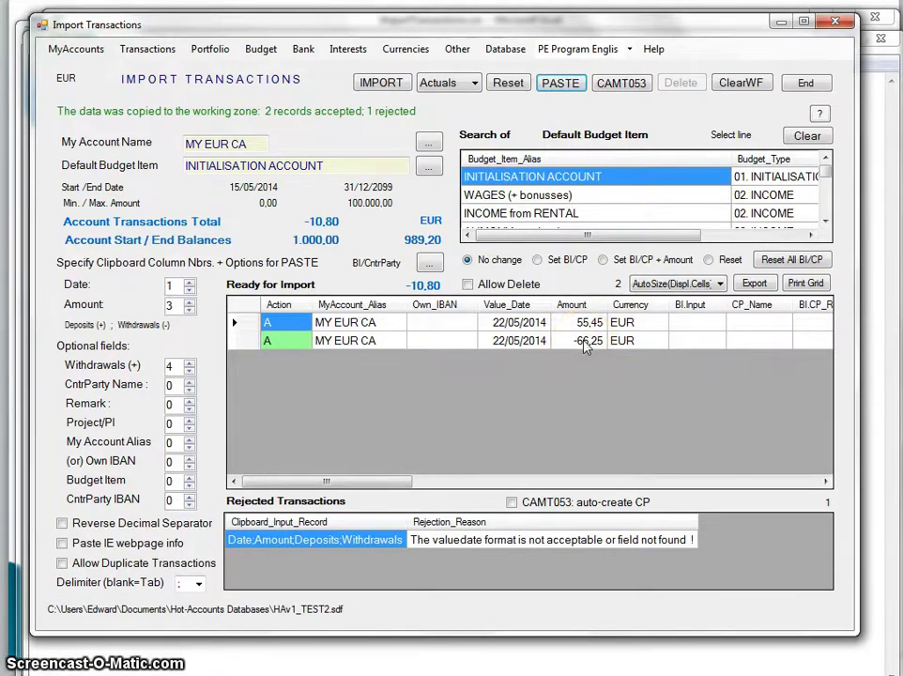
- In the ImportTransactions.csv Notepad document, replace every semicolon with @
{"action": "left_click", "coordinate": [56, 658]}
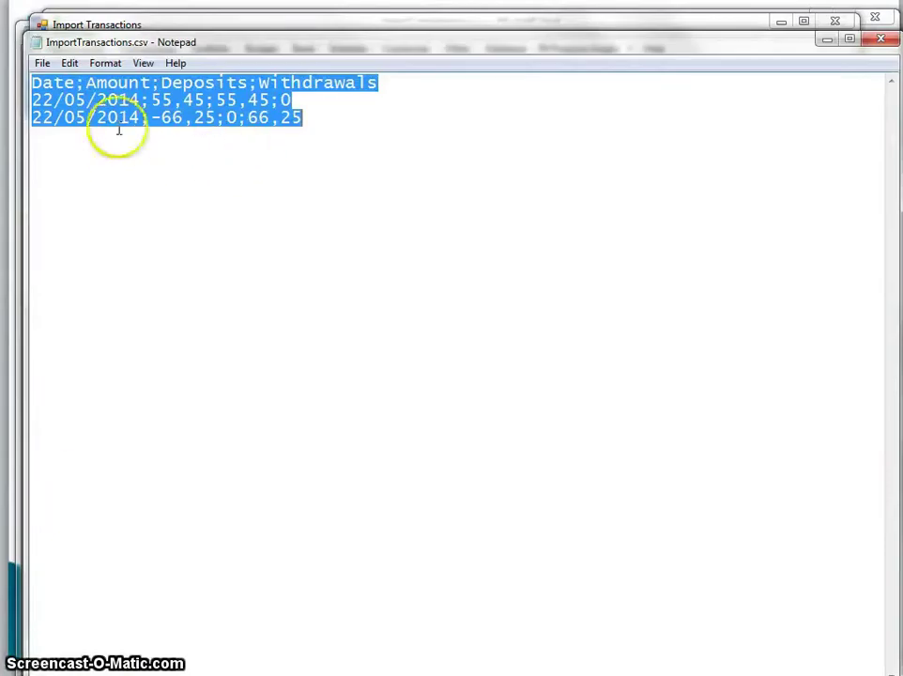
{"action": "left_click", "coordinate": [70, 63]}
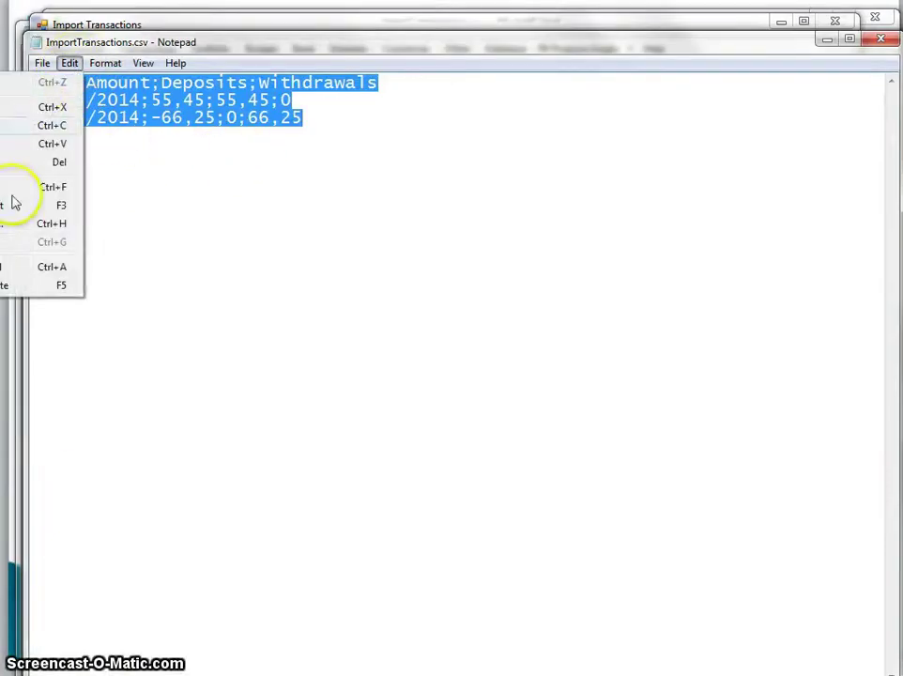
{"action": "left_click", "coordinate": [34, 221]}
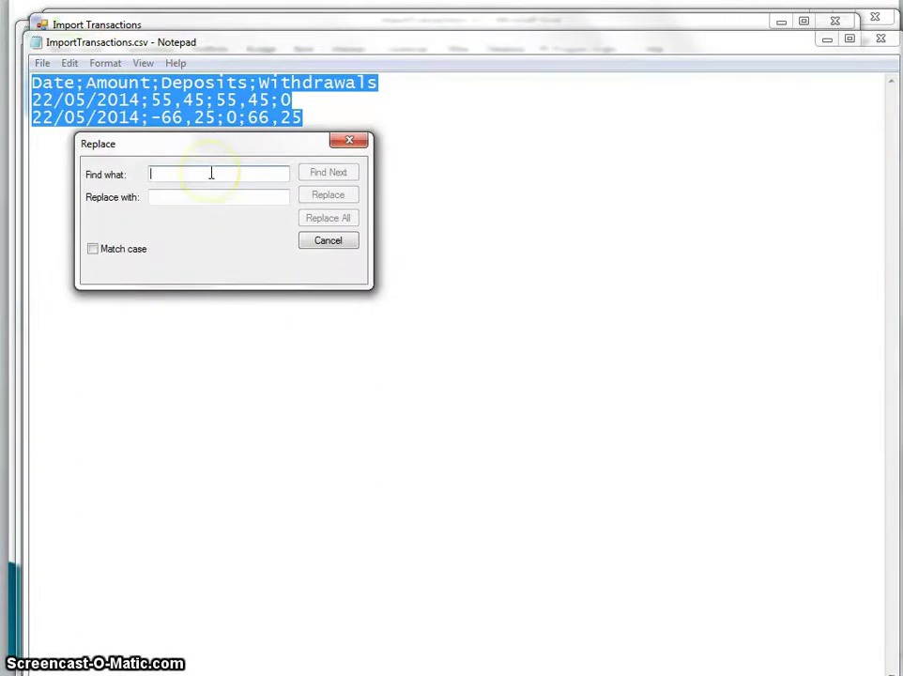
{"action": "type", "text": ";"}
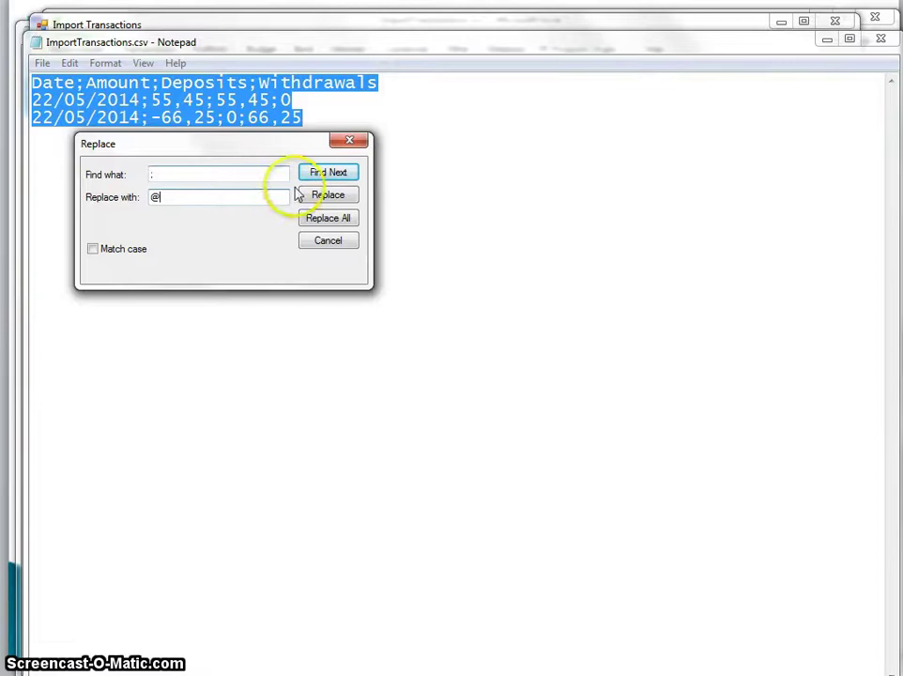
{"action": "left_click", "coordinate": [328, 218]}
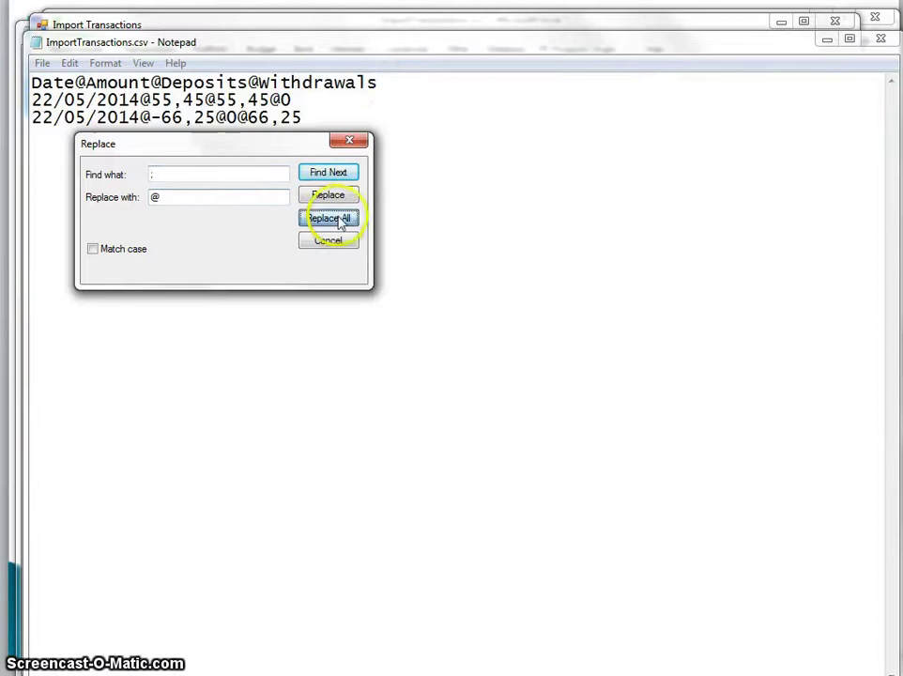
{"action": "left_click", "coordinate": [351, 141]}
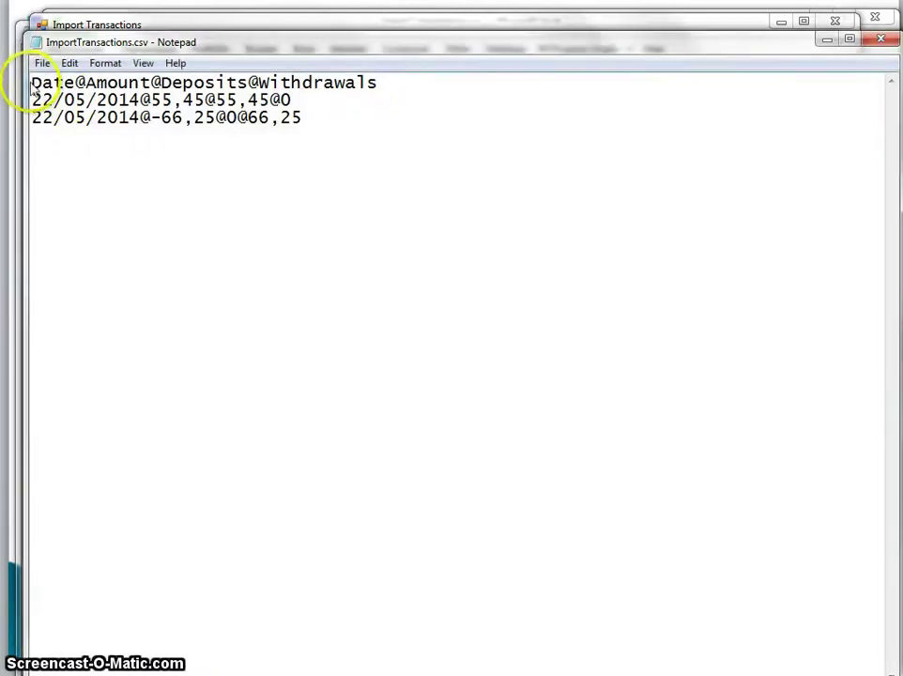
- Copy the edited Notepad text and paste it into Import Transactions with the delimiter set to @
{"action": "left_click_drag", "start_coordinate": [32, 83], "coordinate": [333, 120]}
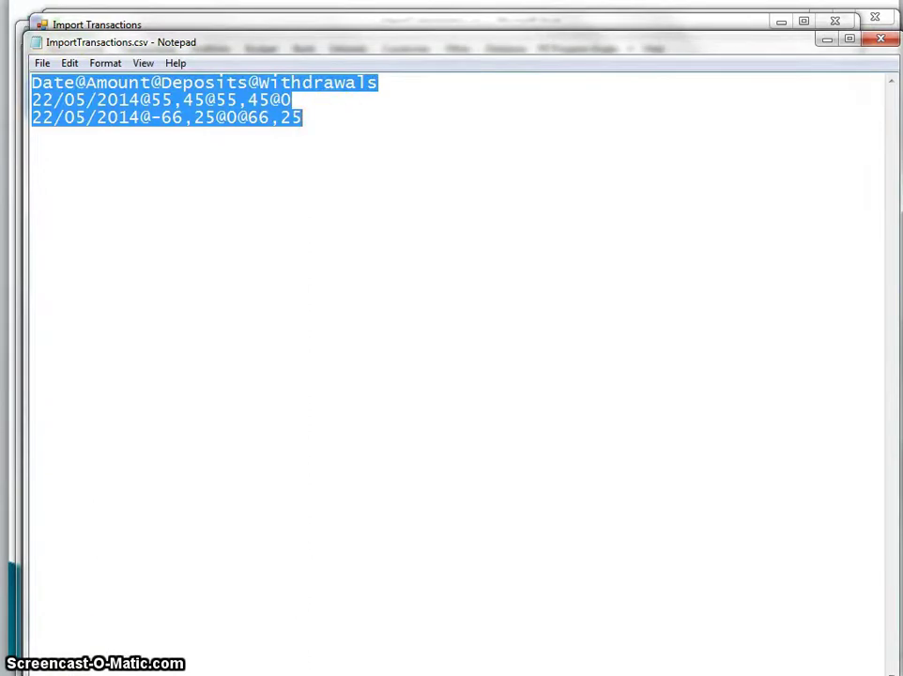
{"action": "key", "text": "alt+Tab"}
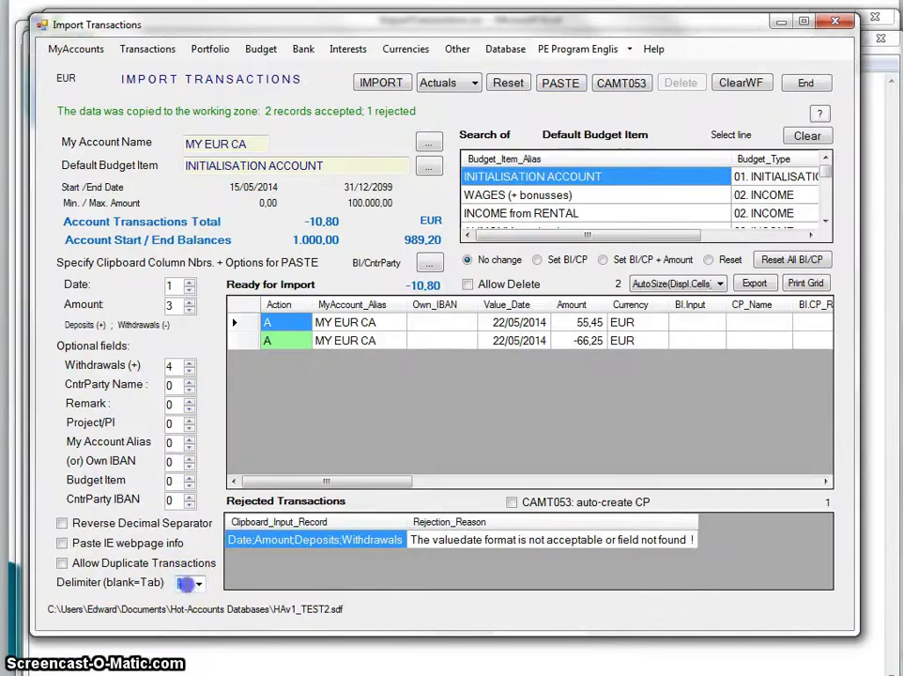
{"action": "left_click", "coordinate": [186, 583]}
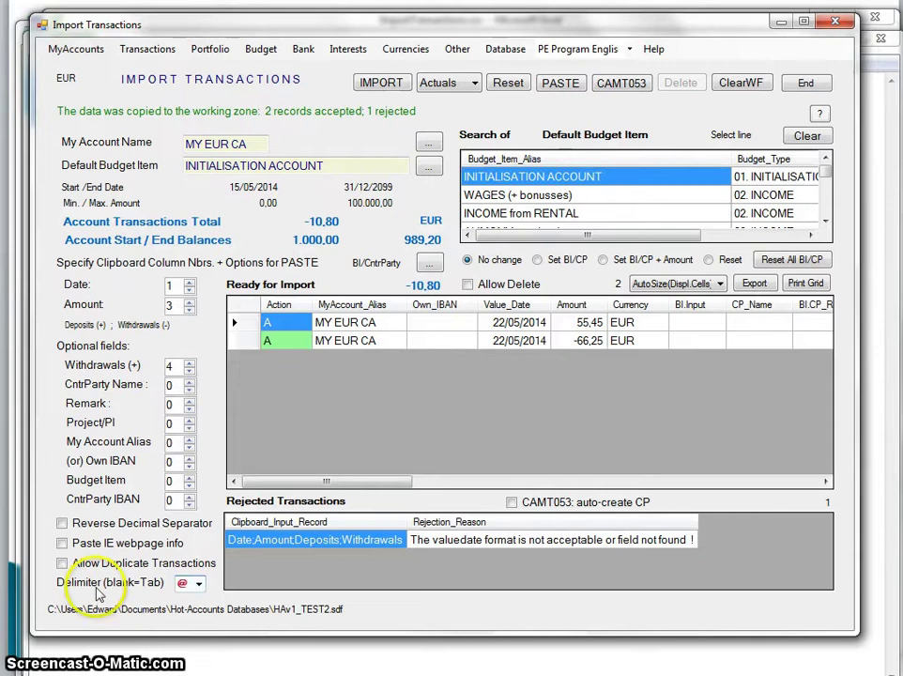
{"action": "left_click", "coordinate": [561, 84]}
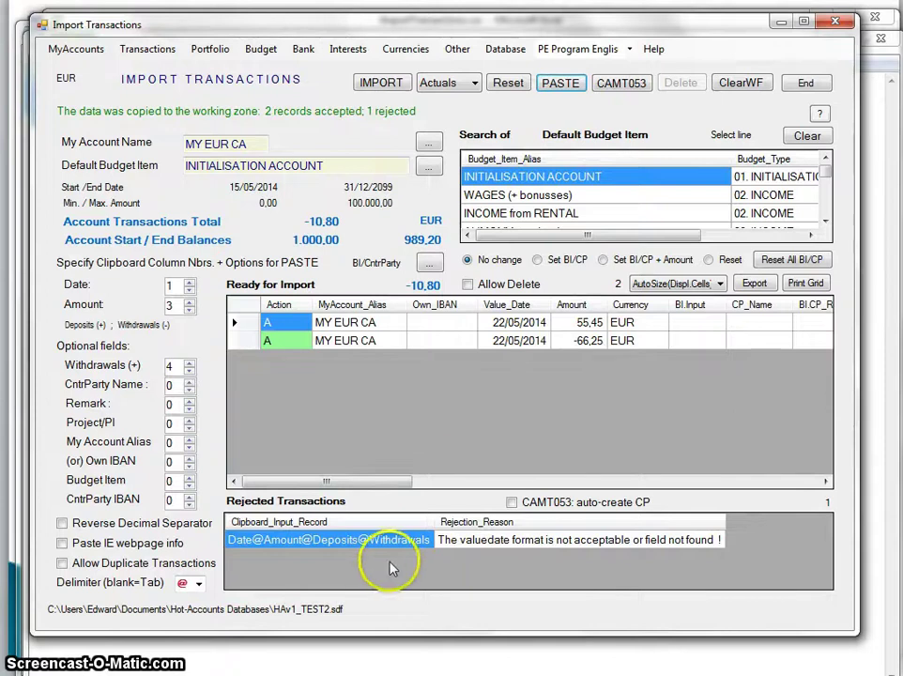
- Clear the delimiter in Import Transactions, and copy range A1:E5 from Sheet1 in Excel
{"action": "left_click", "coordinate": [175, 583]}
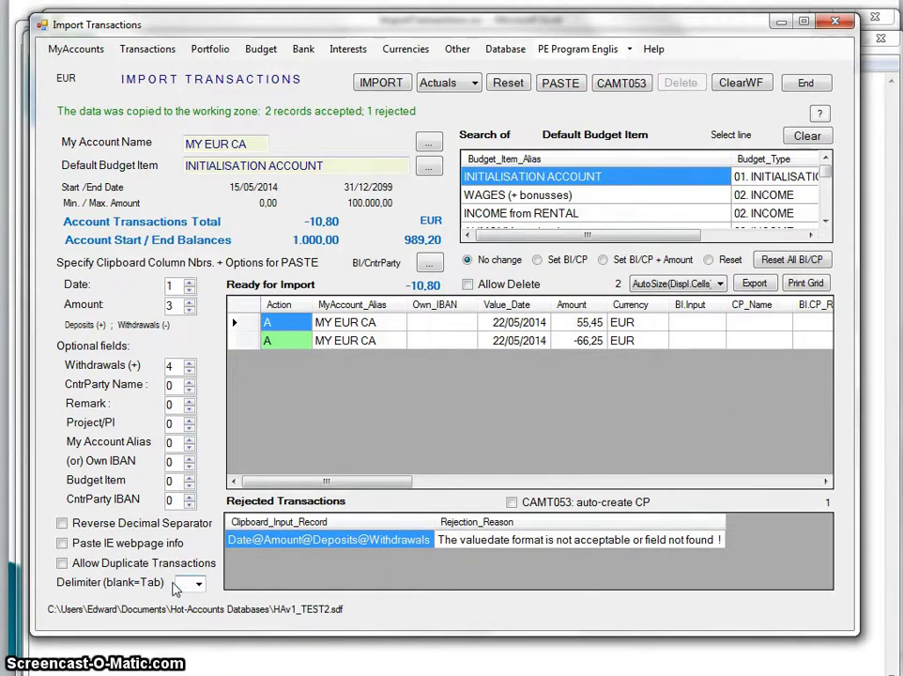
{"action": "left_click", "coordinate": [190, 587]}
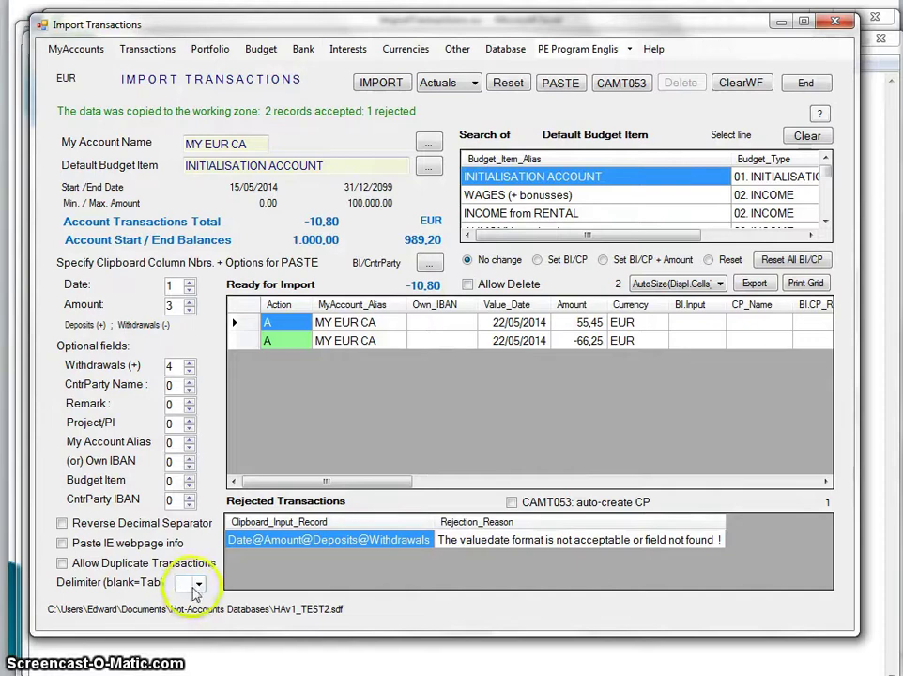
{"action": "key", "text": "alt+Tab"}
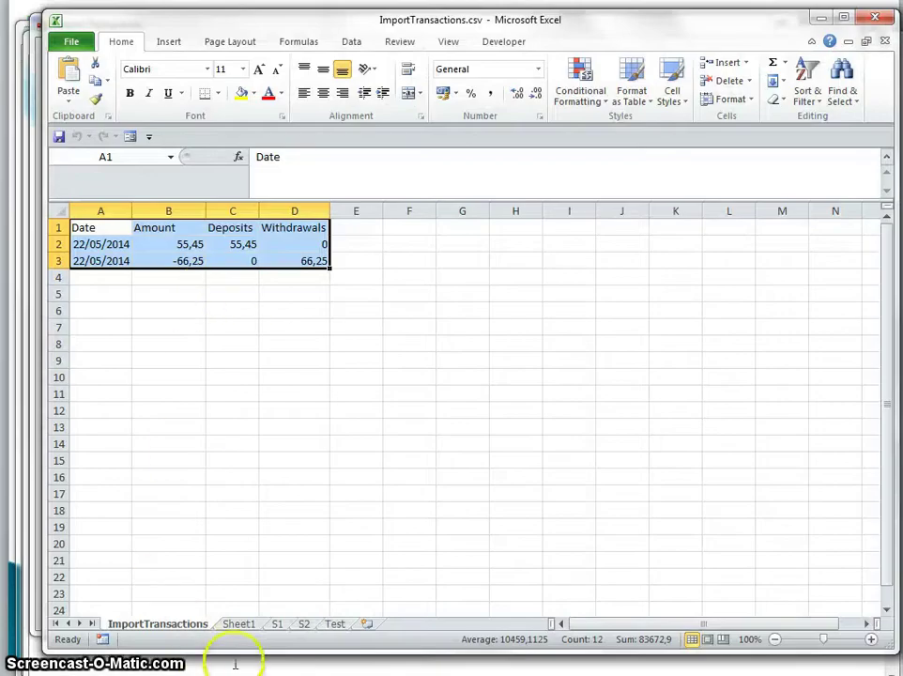
{"action": "left_click", "coordinate": [239, 624]}
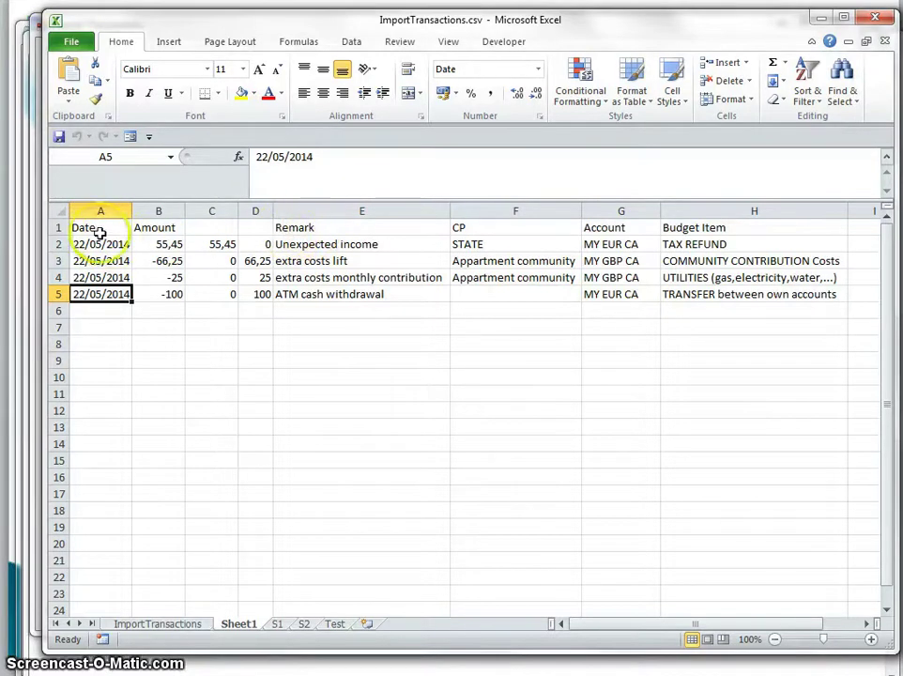
{"action": "left_click_drag", "start_coordinate": [91, 227], "coordinate": [367, 290]}
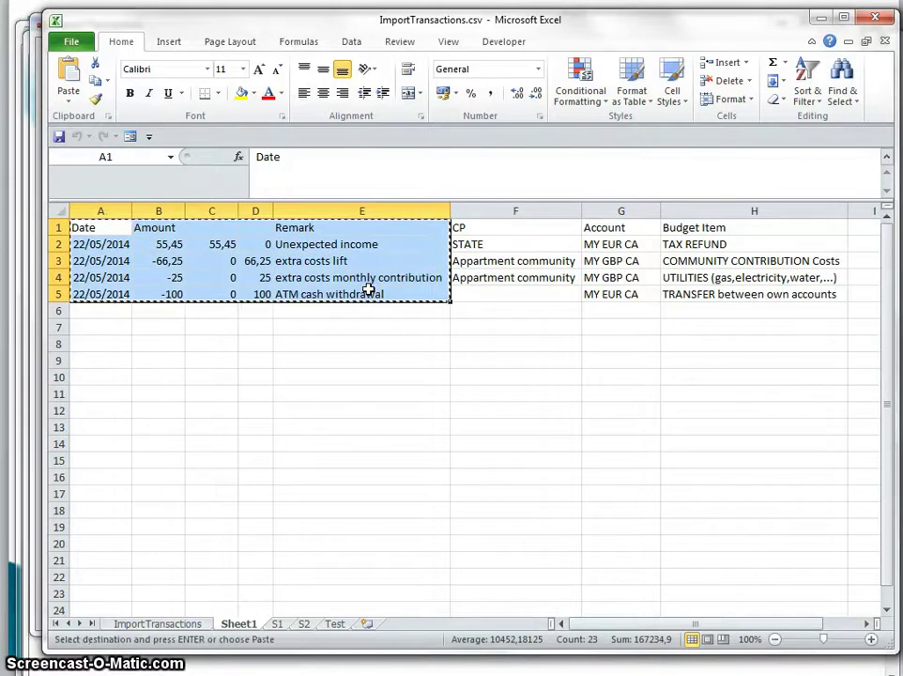
- In Import Transactions, set the Remark column number to 5, paste the copied Excel data and check the Remark column in the import grid
{"action": "left_click", "coordinate": [252, 665]}
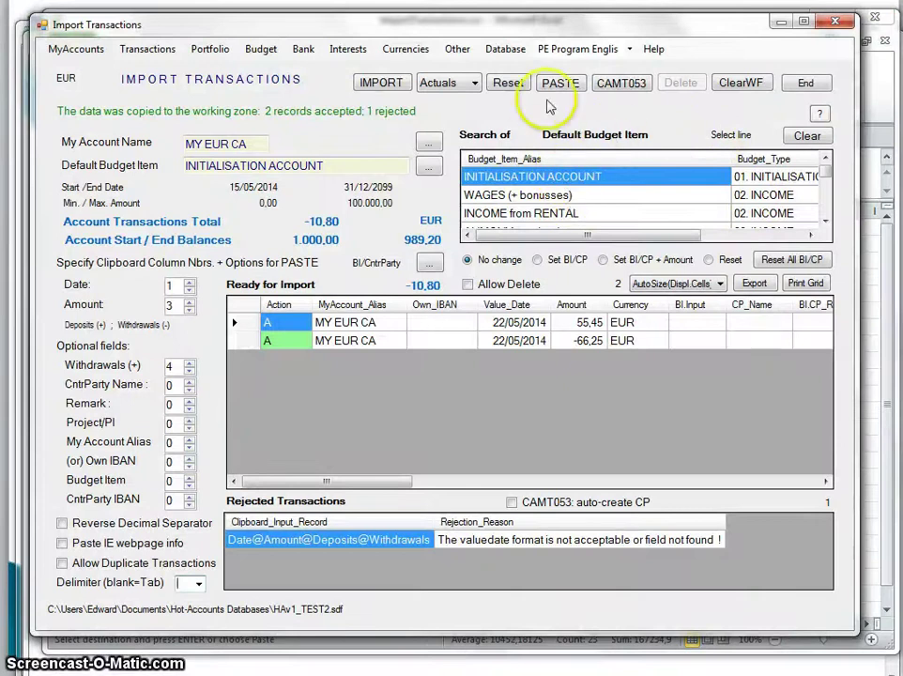
{"action": "left_click", "coordinate": [167, 404]}
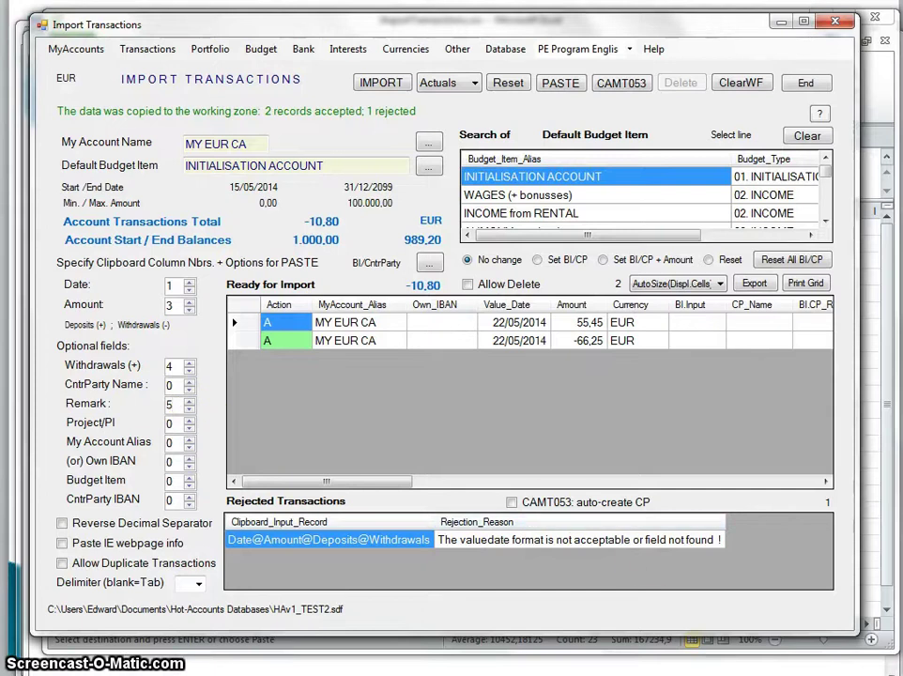
{"action": "key", "text": "alt+Tab"}
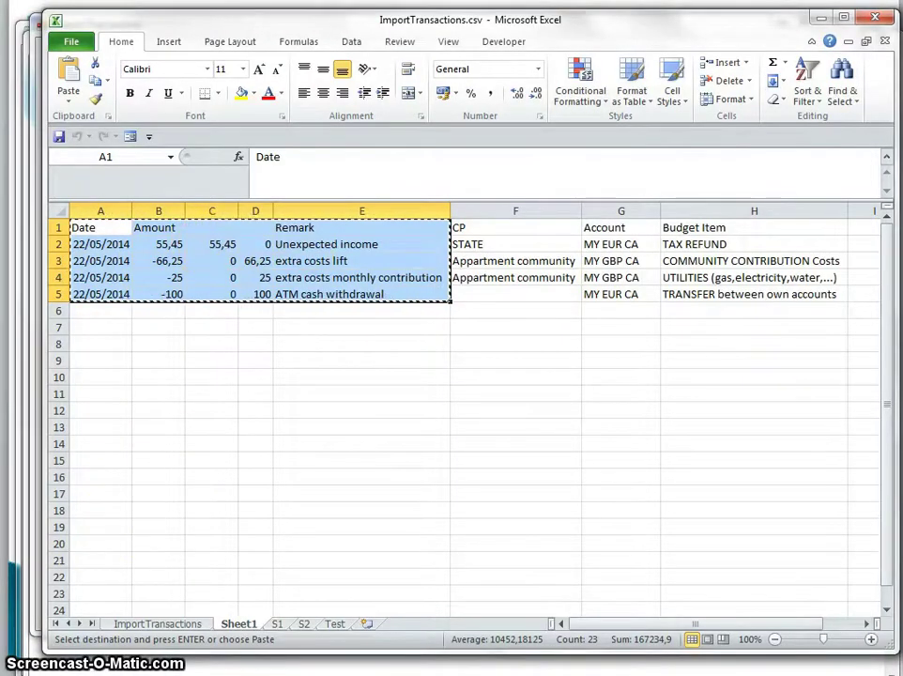
{"action": "key", "text": "alt+Tab"}
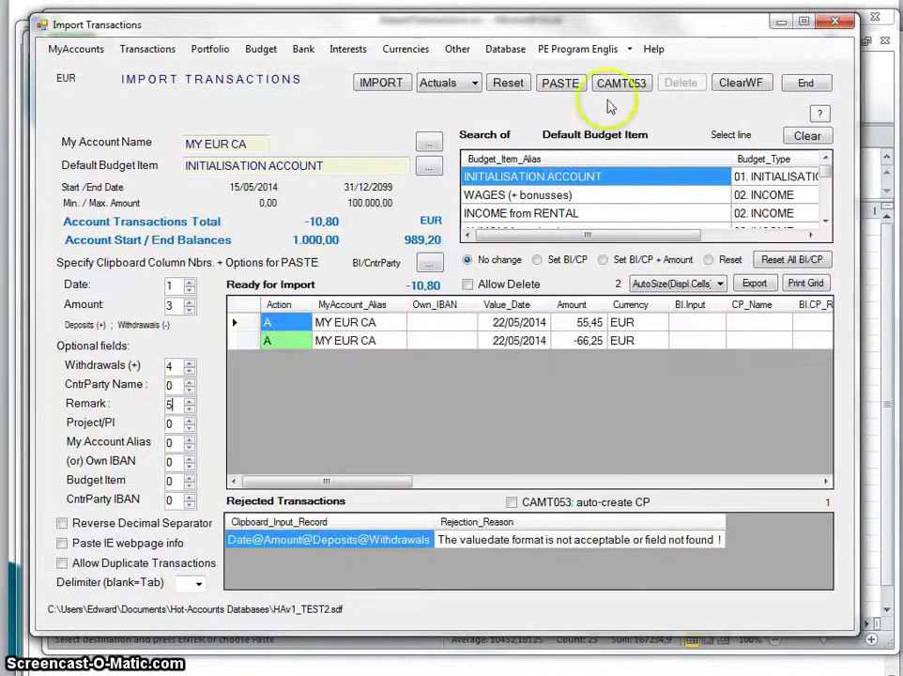
{"action": "left_click", "coordinate": [561, 84]}
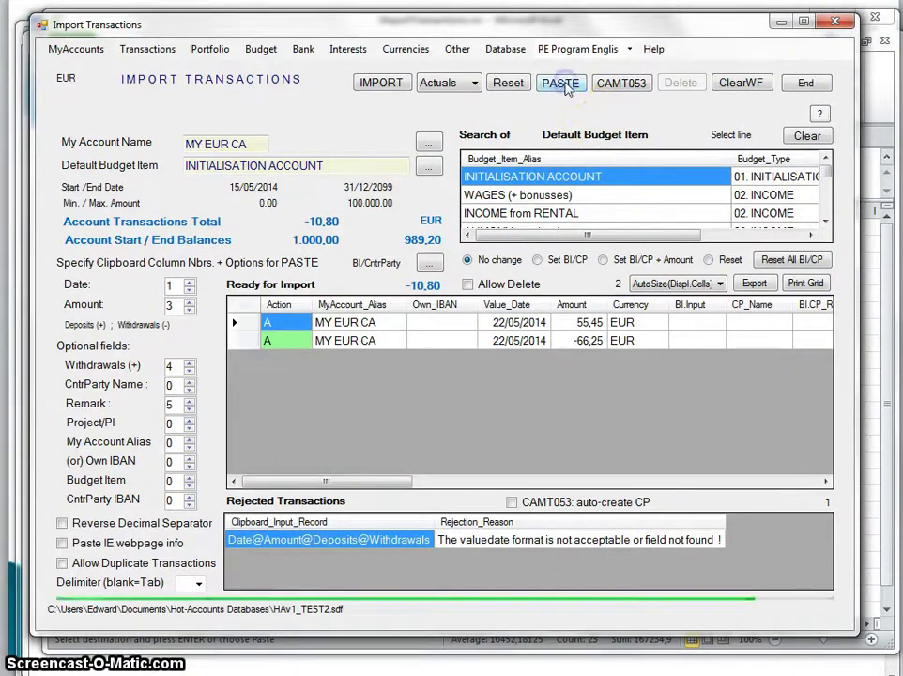
{"action": "left_click_drag", "start_coordinate": [358, 485], "coordinate": [430, 482]}
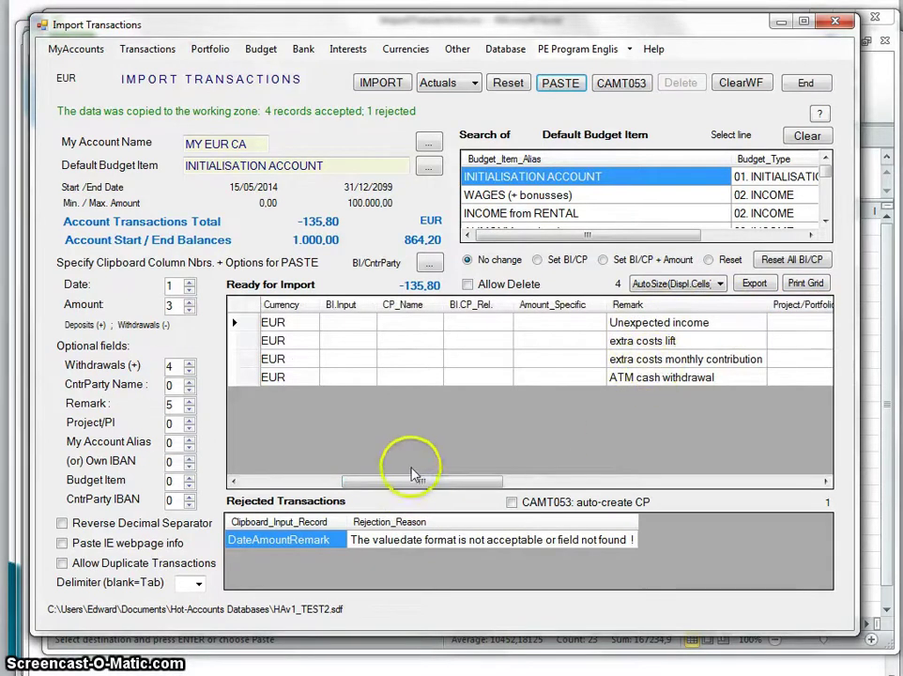
{"action": "left_click_drag", "start_coordinate": [427, 484], "coordinate": [306, 481]}
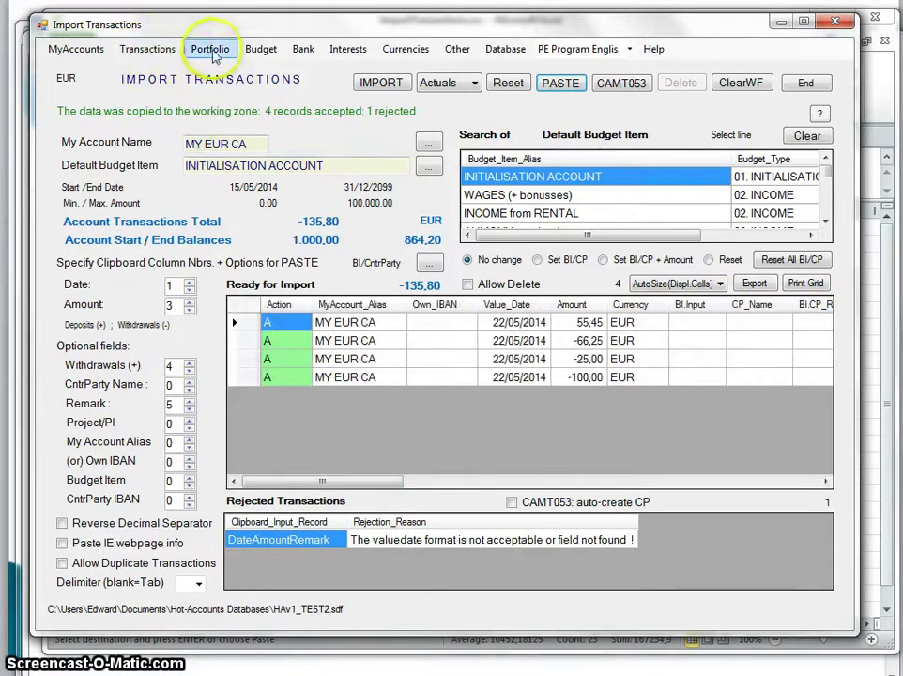
- Import the pasted records into the actual transactions, and delete all of them in the Transactions window
{"action": "left_click", "coordinate": [392, 87]}
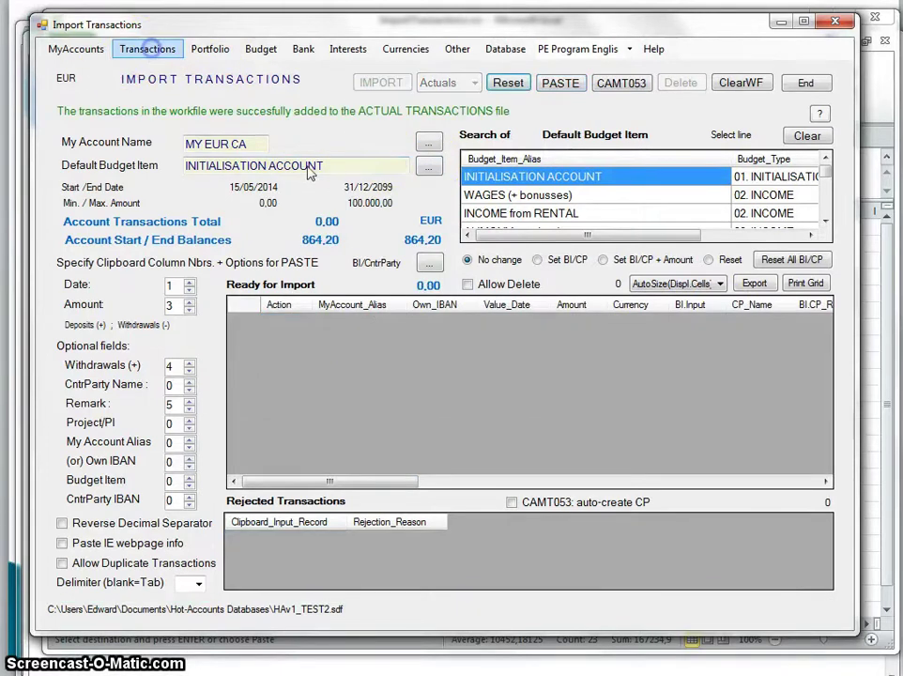
{"action": "left_click", "coordinate": [147, 49]}
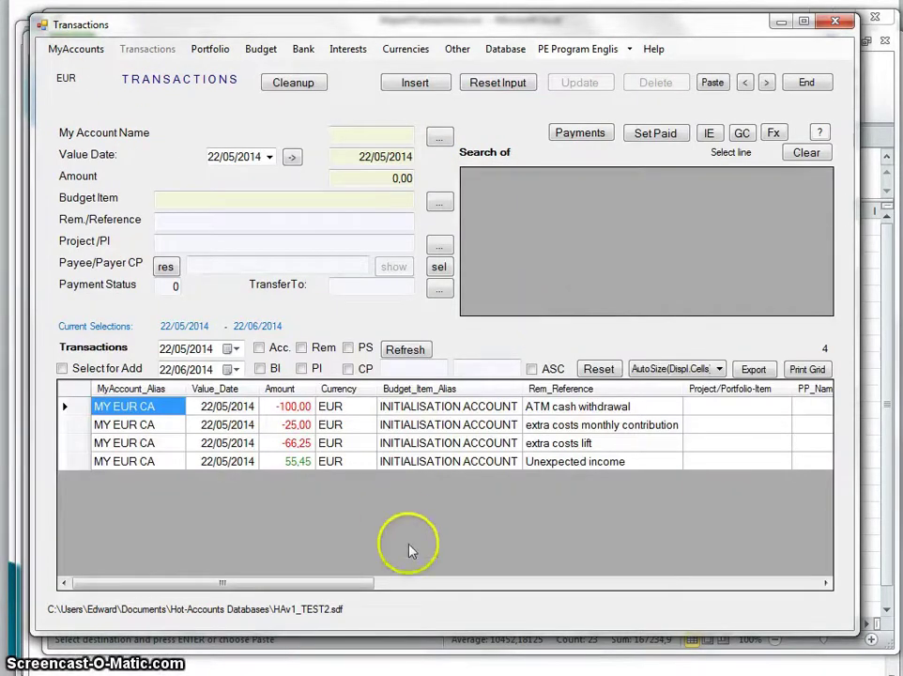
{"action": "left_click", "coordinate": [72, 390]}
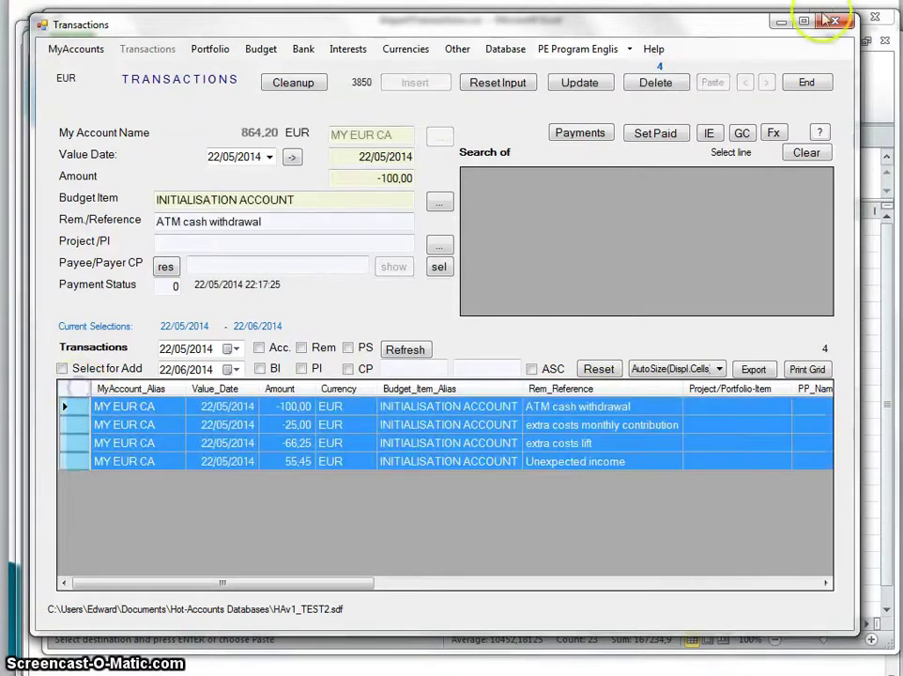
{"action": "key", "text": "Delete"}
{"action": "key", "text": "Return"}
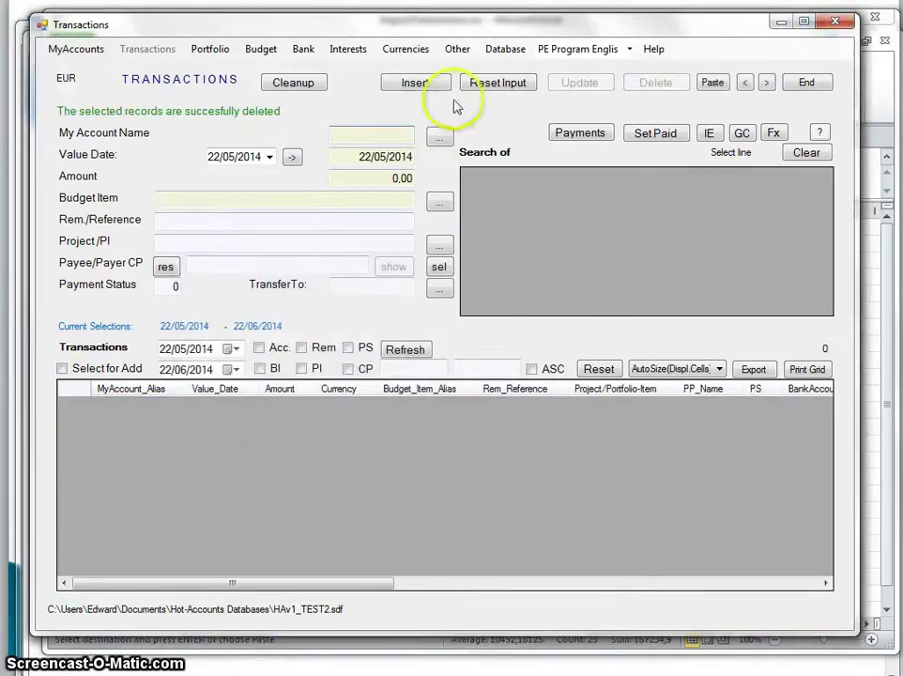
- Reopen Import Transactions, and copy range A1:F5, including the CP column, from Sheet1 in Excel
{"action": "left_click", "coordinate": [460, 51]}
{"action": "left_click", "coordinate": [470, 69]}
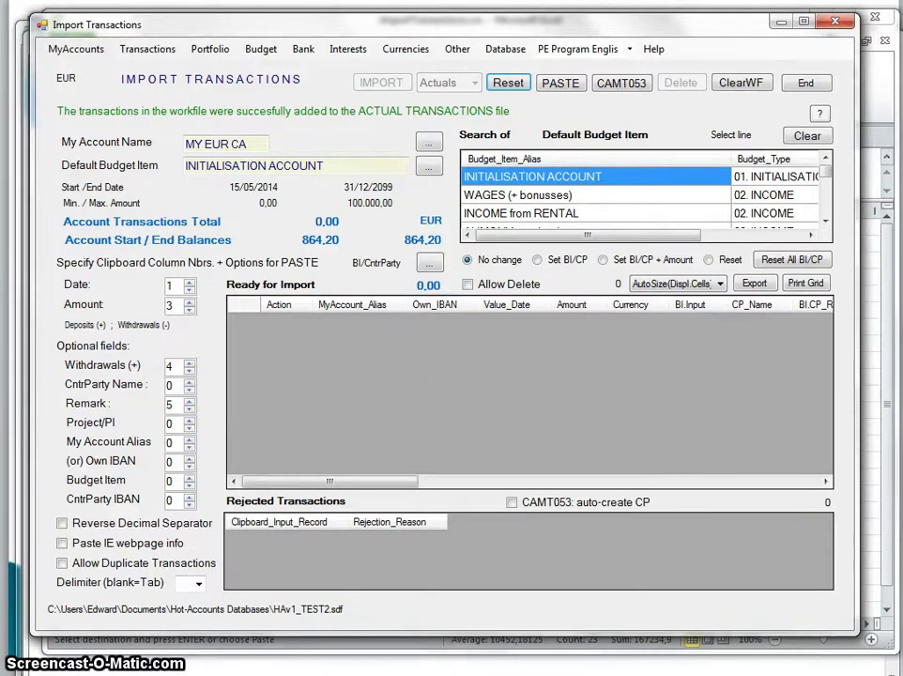
{"action": "key", "text": "alt+Tab"}
{"action": "left_click", "coordinate": [493, 227]}
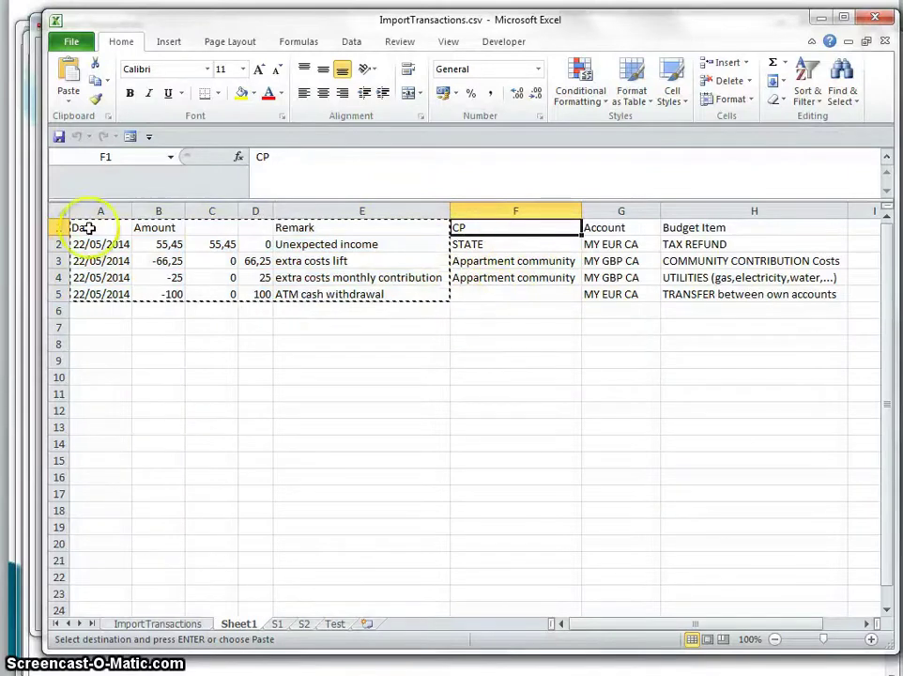
{"action": "left_click_drag", "start_coordinate": [87, 228], "coordinate": [513, 294]}
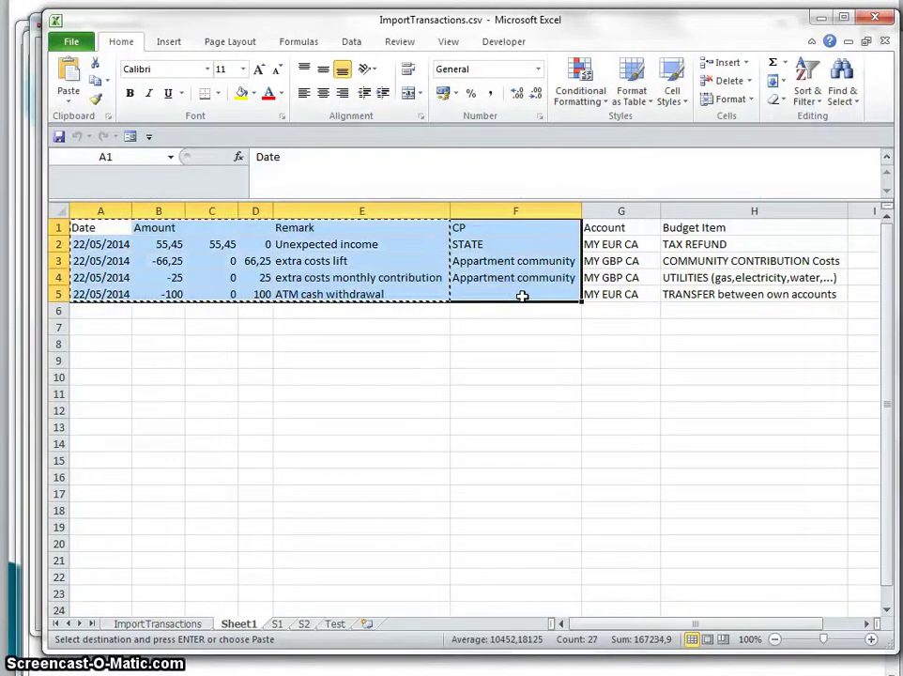
{"action": "key", "text": "ctrl+c"}
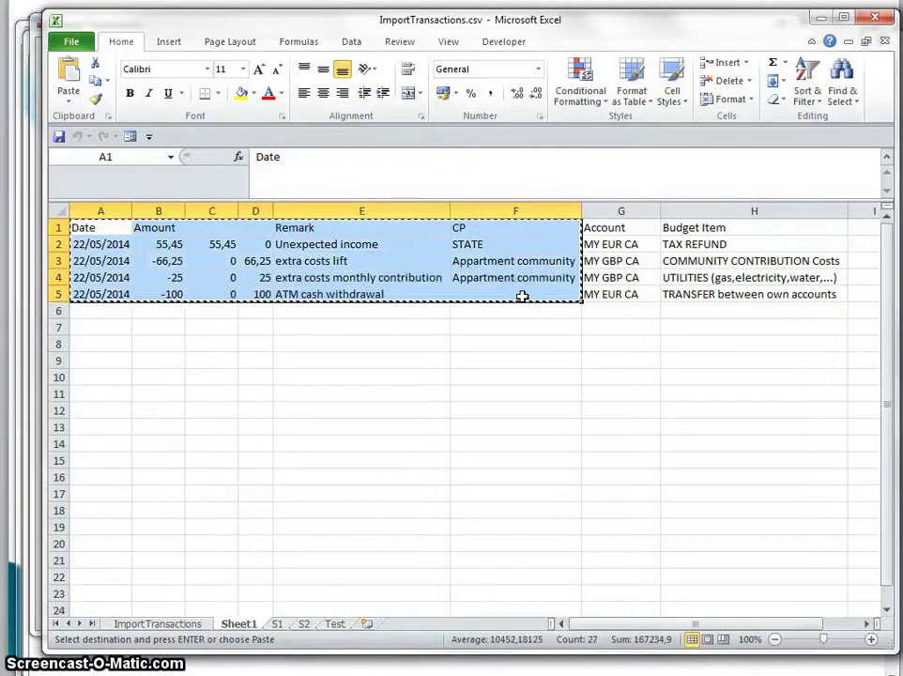
- In Import Transactions, set the CntrParty Name column number to 6, paste the copied range and check the counterparty columns
{"action": "left_click", "coordinate": [32, 606]}
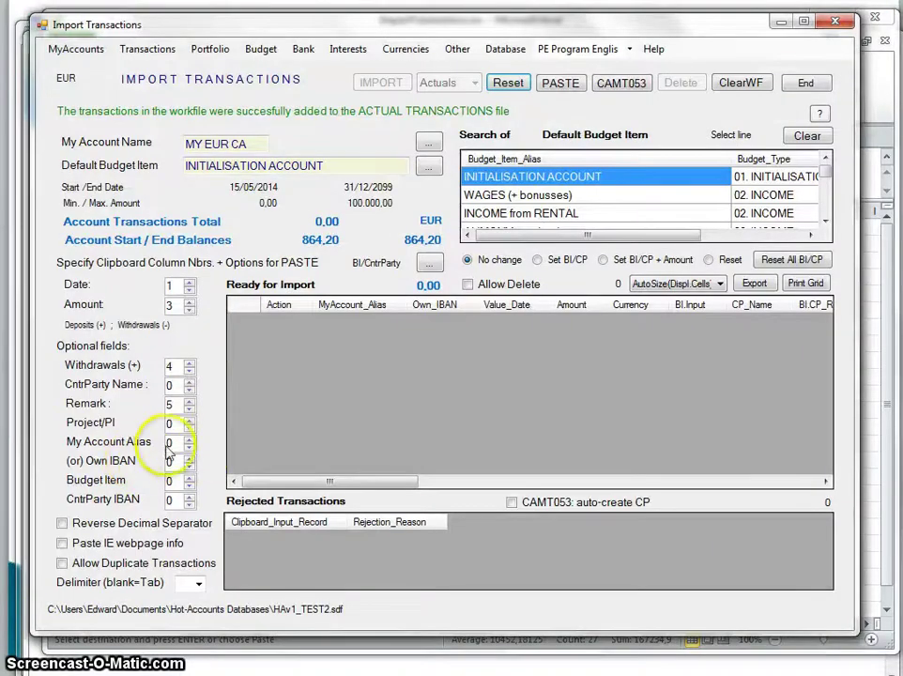
{"action": "double_click", "coordinate": [172, 386]}
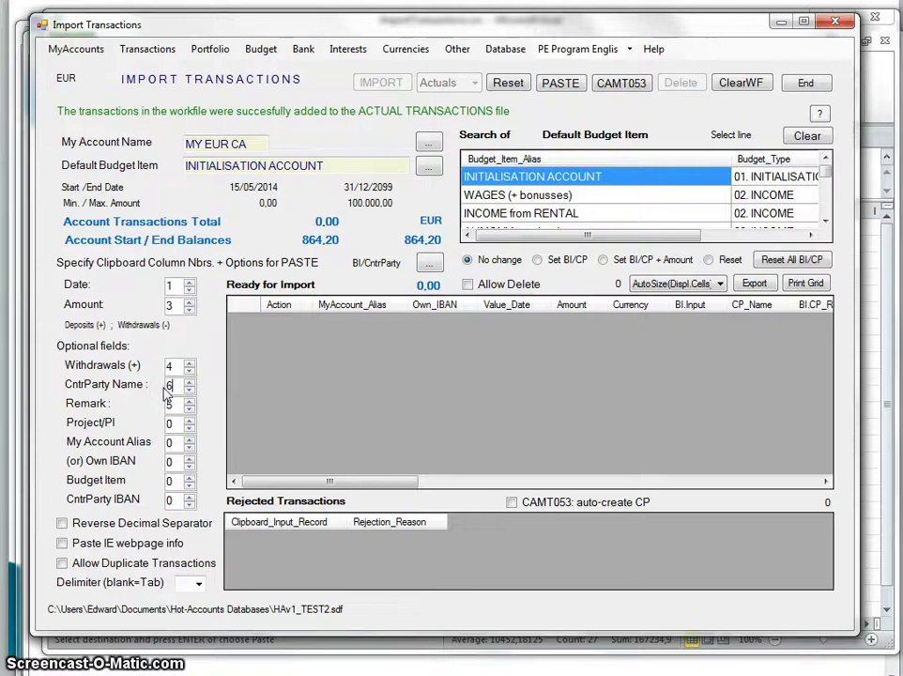
{"action": "left_click", "coordinate": [557, 85]}
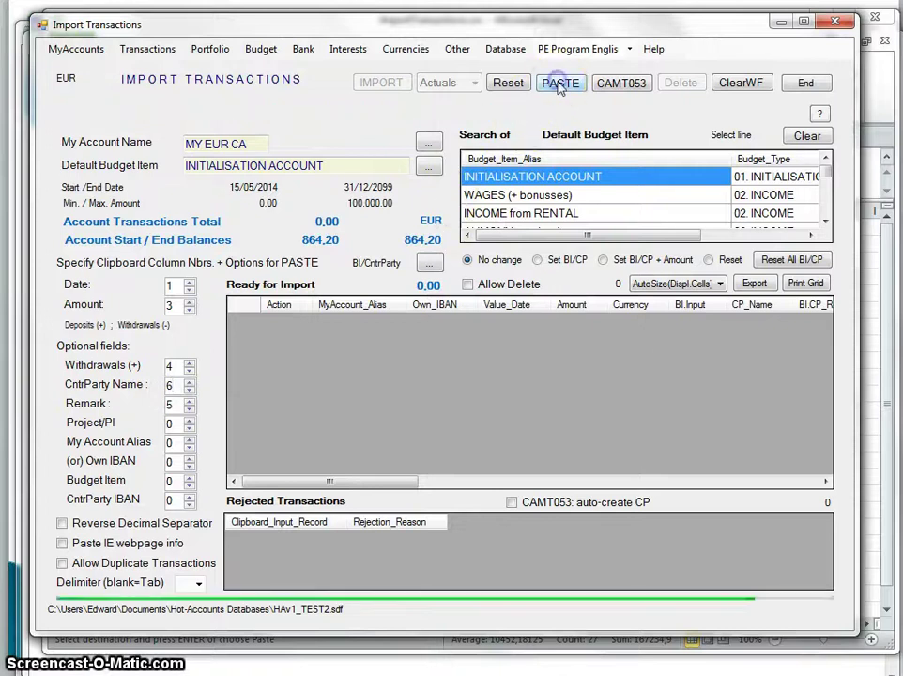
{"action": "left_click_drag", "start_coordinate": [383, 481], "coordinate": [423, 495]}
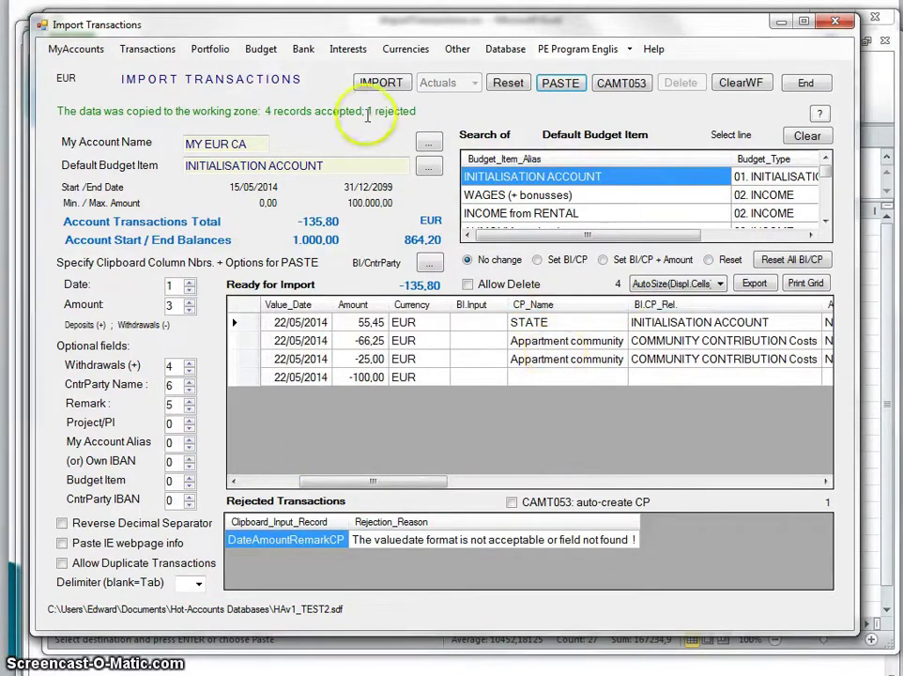
- Import the records with counterparty names and review them in the Transactions window
{"action": "left_click", "coordinate": [378, 84]}
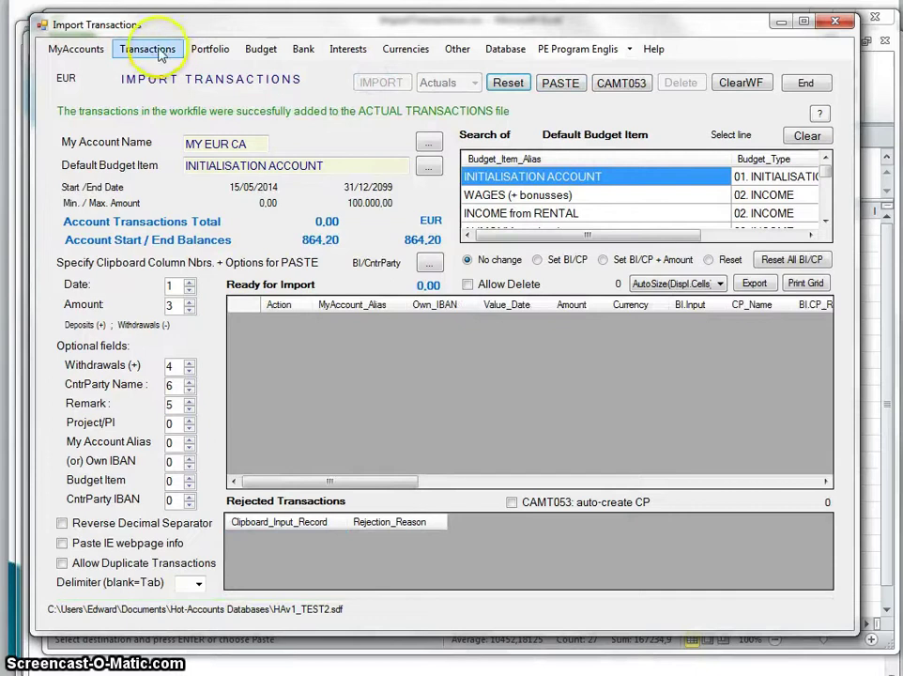
{"action": "left_click", "coordinate": [147, 49]}
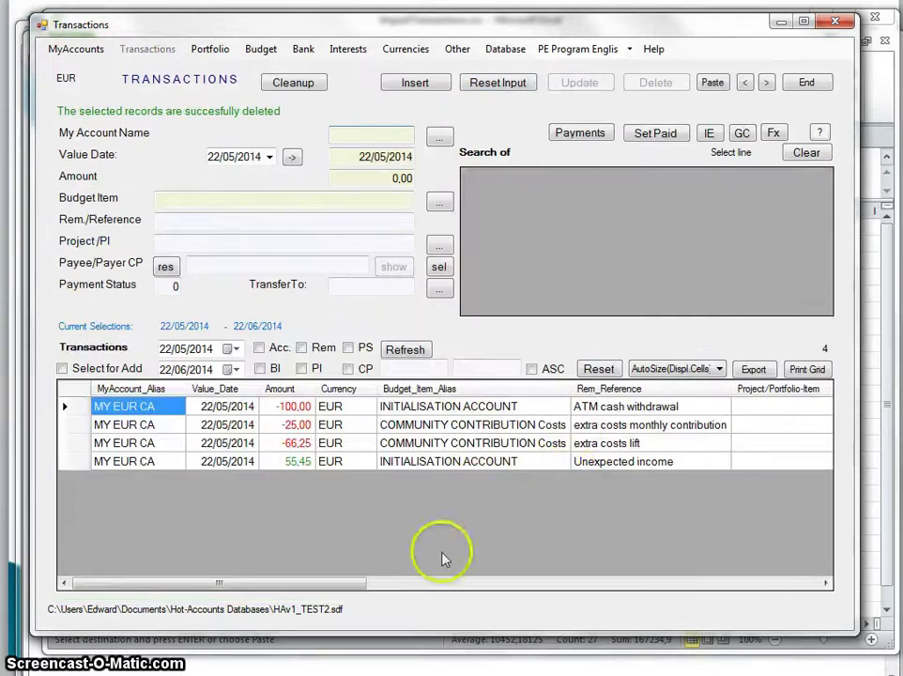
{"action": "left_click_drag", "start_coordinate": [333, 584], "coordinate": [224, 573]}
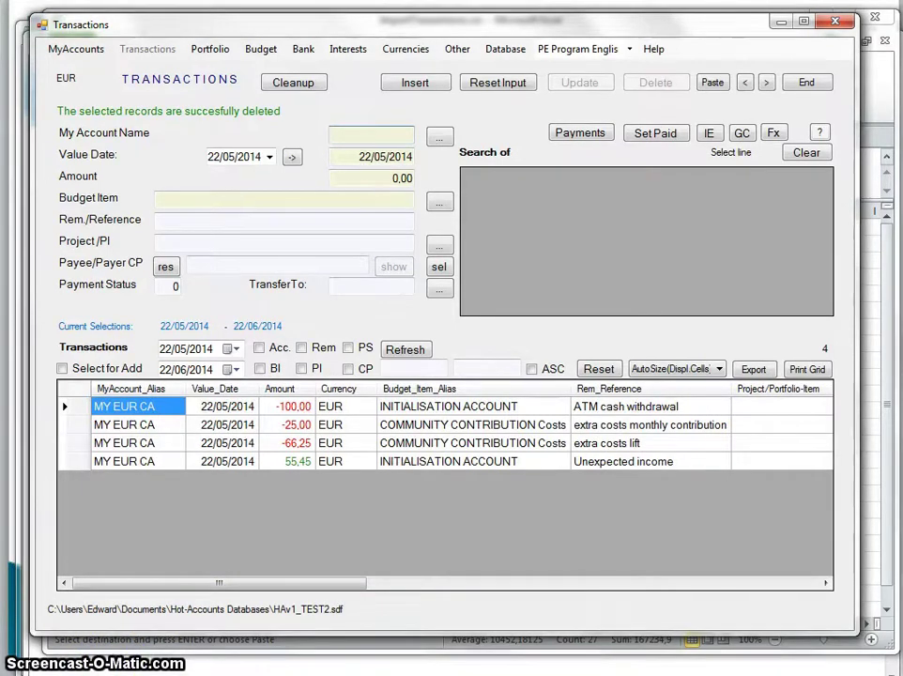
- Check the CP column in Excel, and in Import Transactions set the Remark column number to 6 and paste the copied range again
{"action": "left_click", "coordinate": [457, 50]}
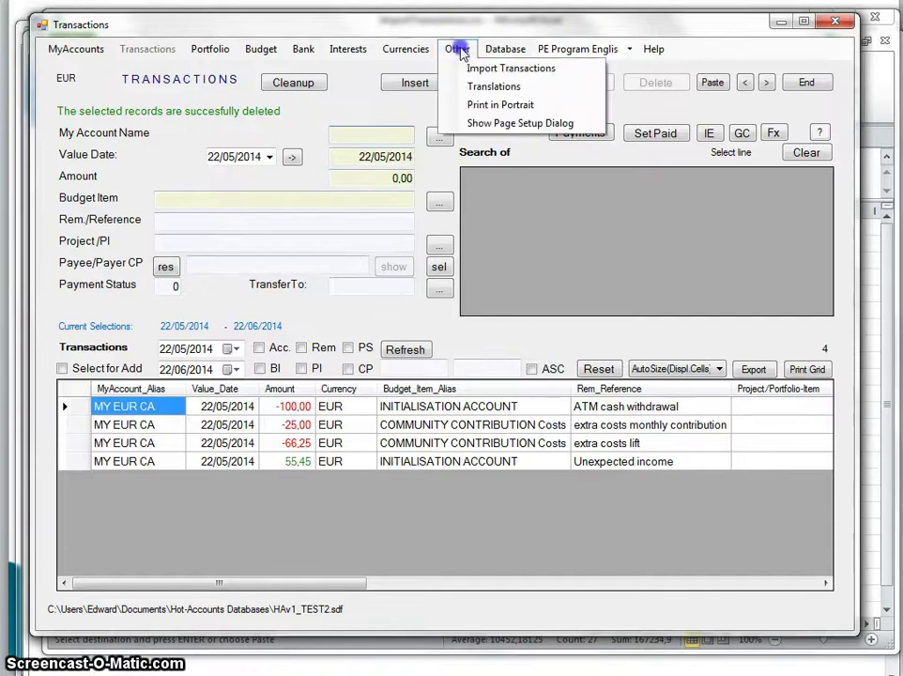
{"action": "left_click", "coordinate": [474, 69]}
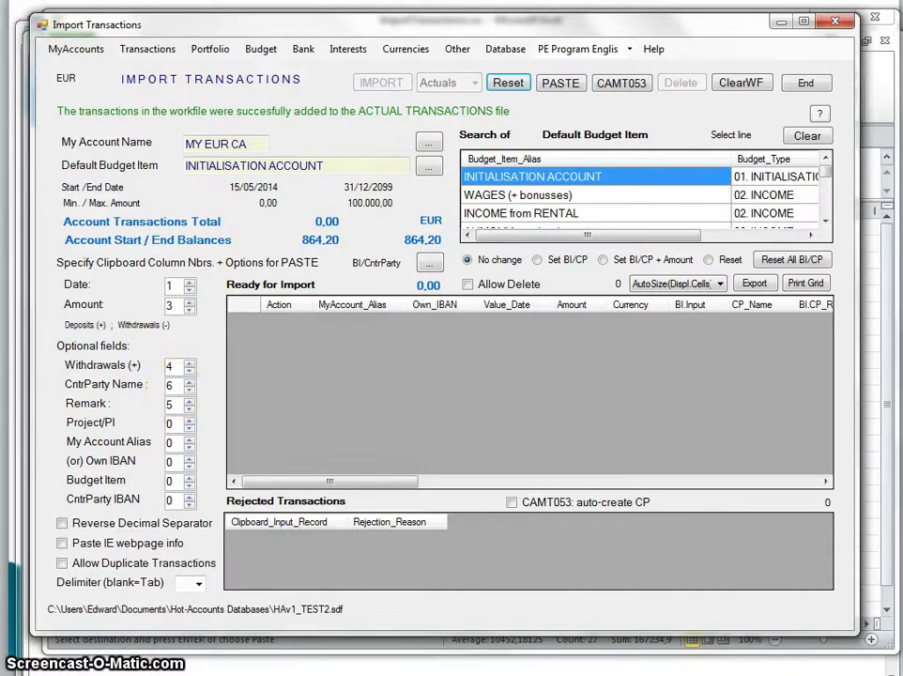
{"action": "key", "text": "alt+Tab"}
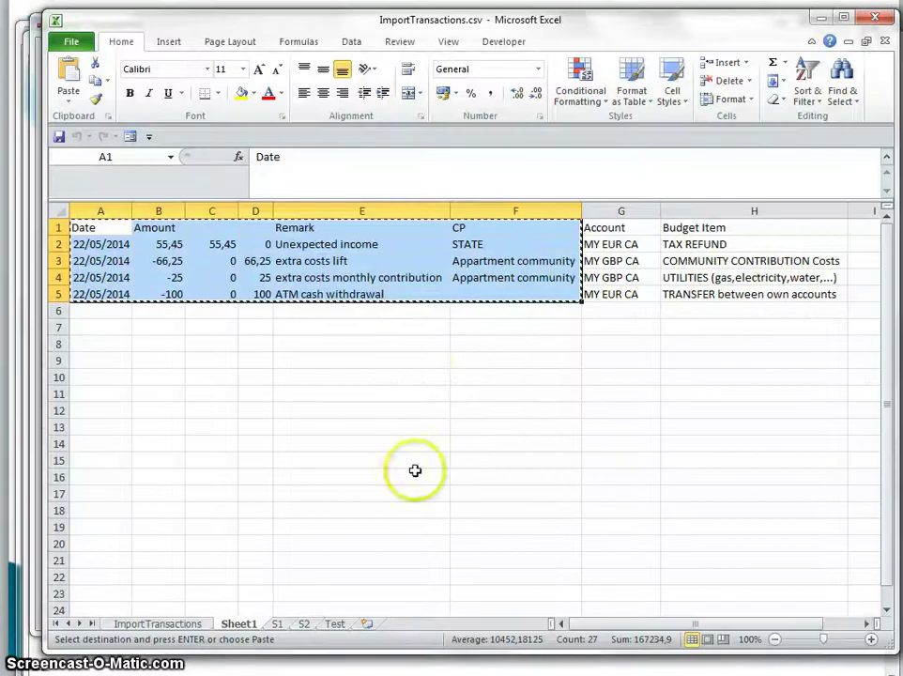
{"action": "left_click", "coordinate": [481, 228]}
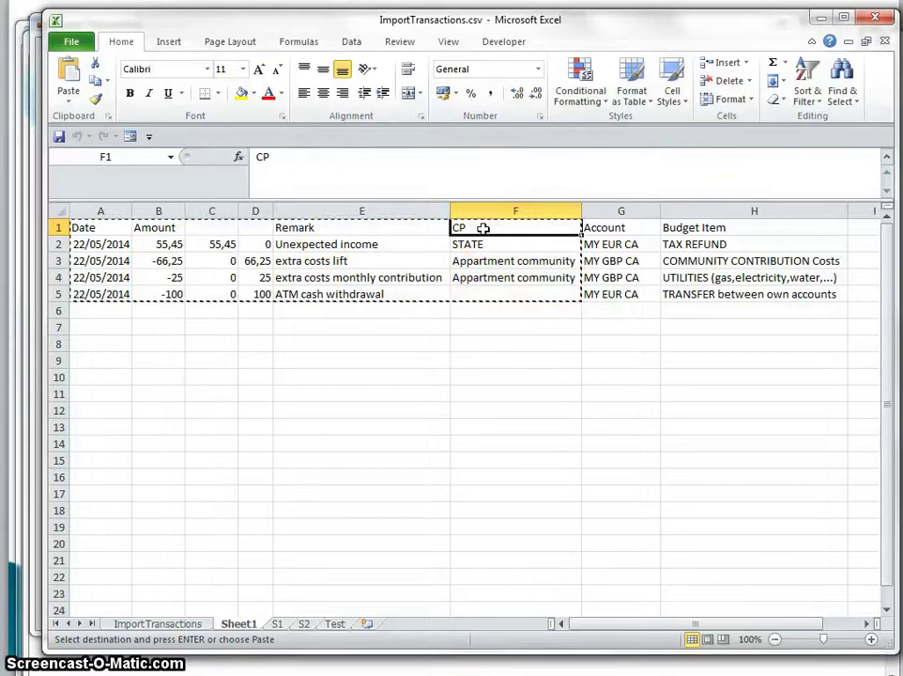
{"action": "left_click", "coordinate": [33, 601]}
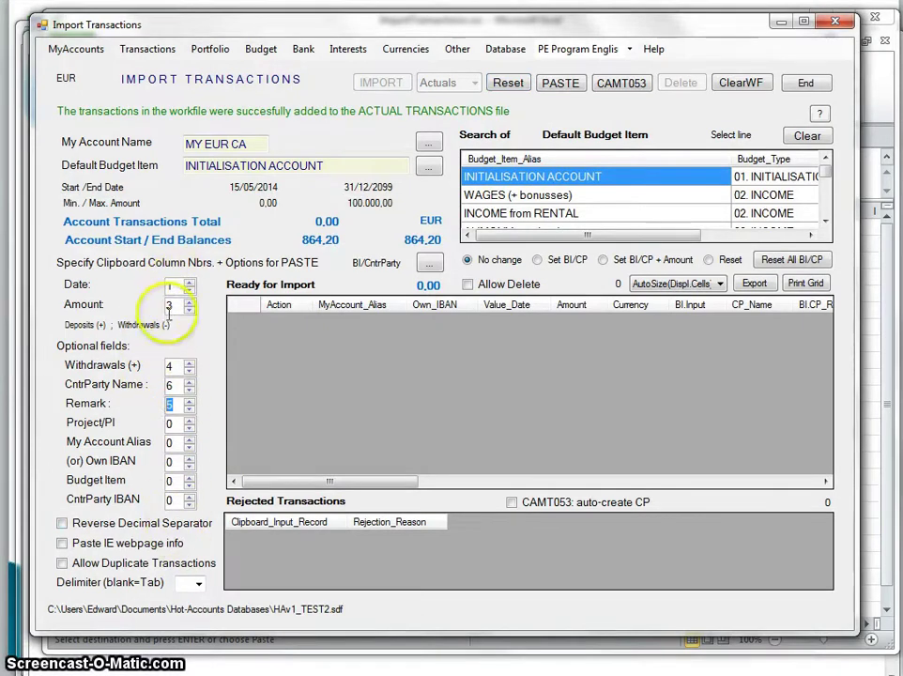
{"action": "left_click", "coordinate": [165, 402]}
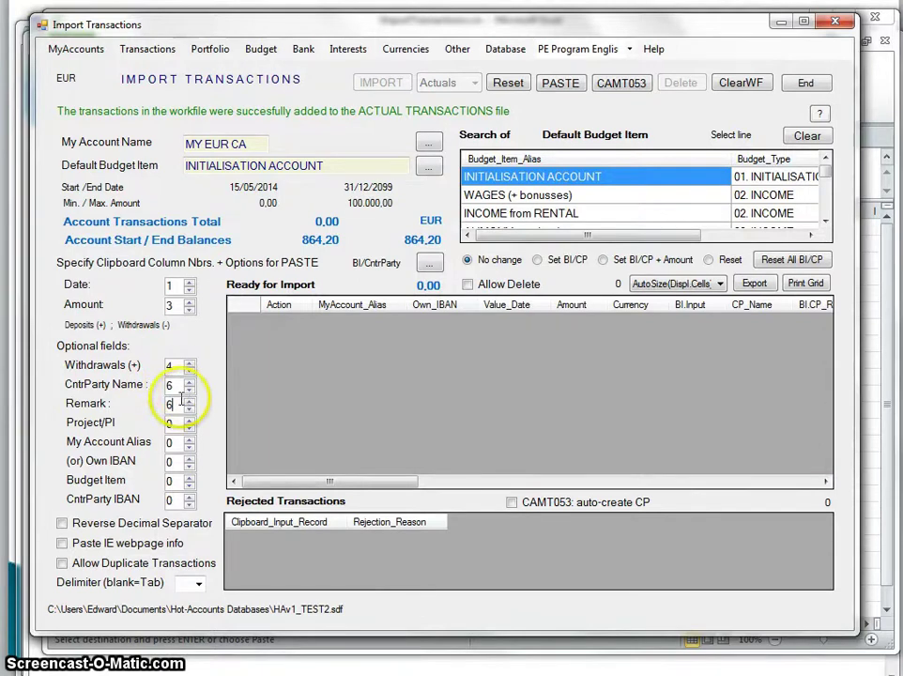
{"action": "left_click", "coordinate": [566, 83]}
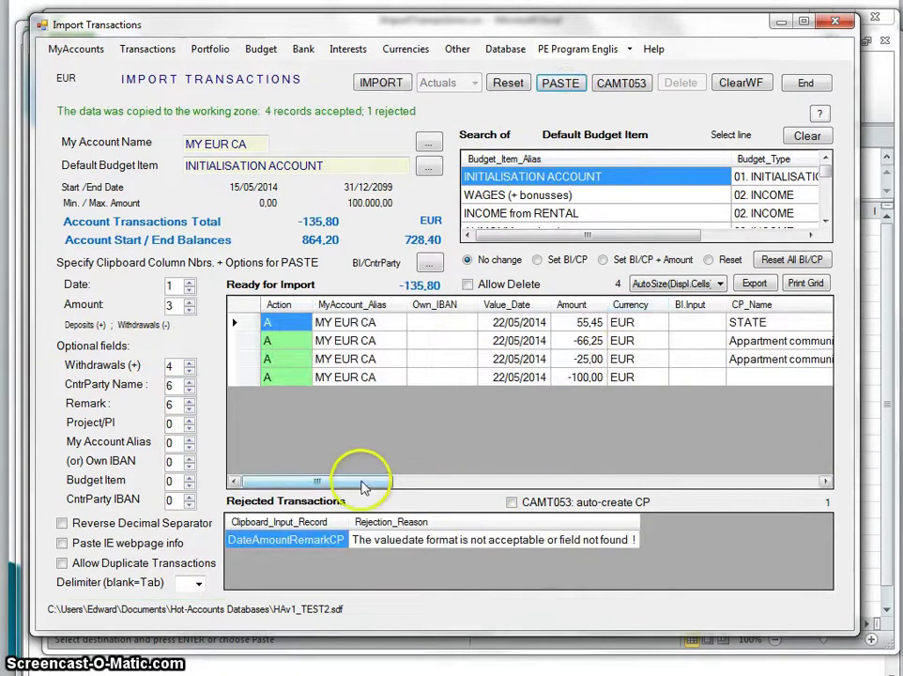
{"action": "left_click_drag", "start_coordinate": [361, 489], "coordinate": [467, 491]}
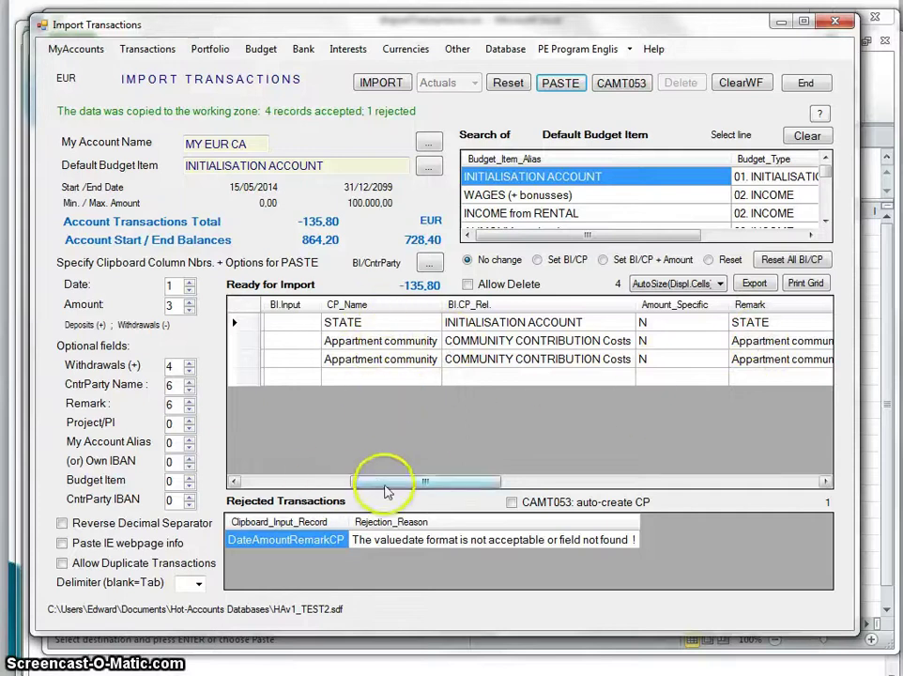
{"action": "left_click_drag", "start_coordinate": [376, 481], "coordinate": [263, 471]}
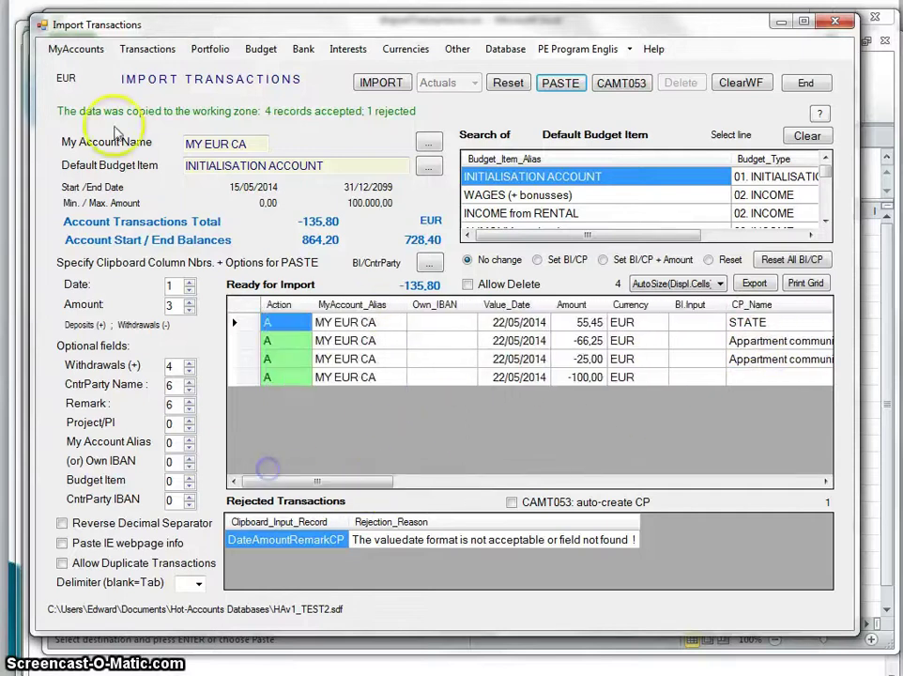
- Import the records that use the counterparty as remark, and delete every record listed in the Transactions window
{"action": "left_click", "coordinate": [379, 83]}
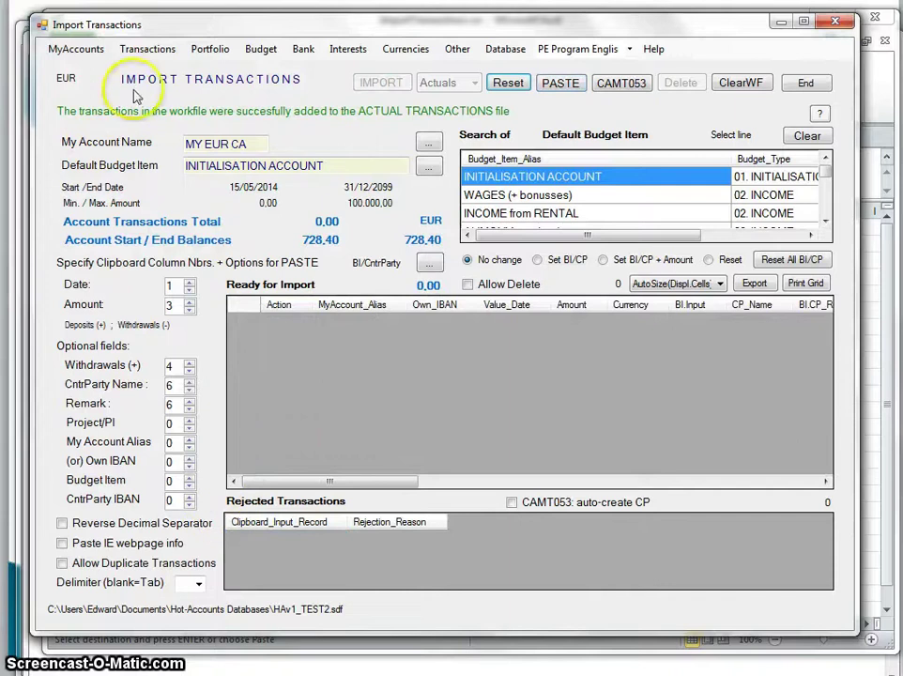
{"action": "left_click", "coordinate": [142, 50]}
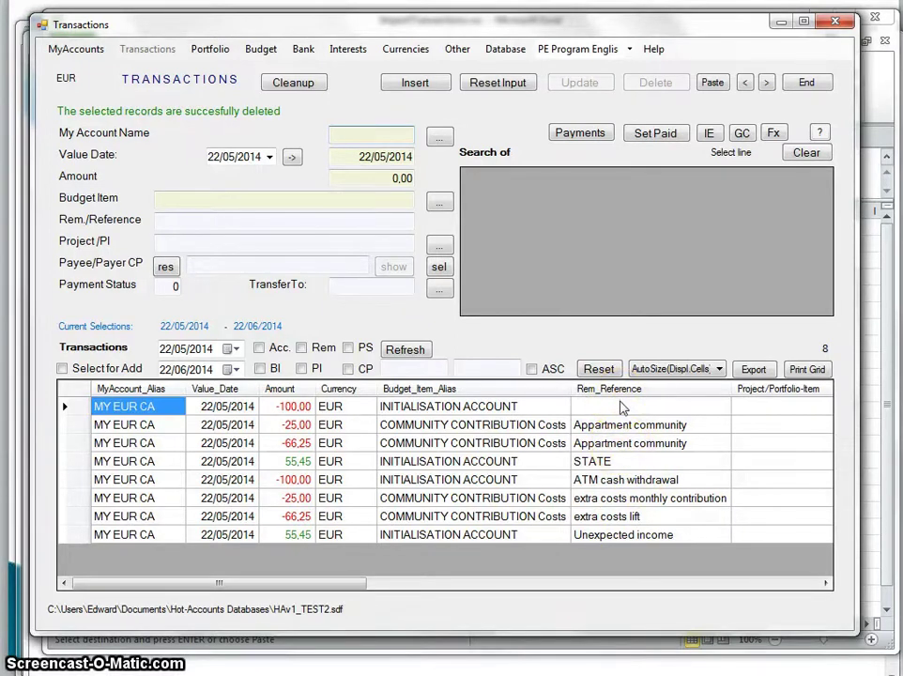
{"action": "left_click", "coordinate": [75, 407]}
{"action": "left_click", "coordinate": [73, 388]}
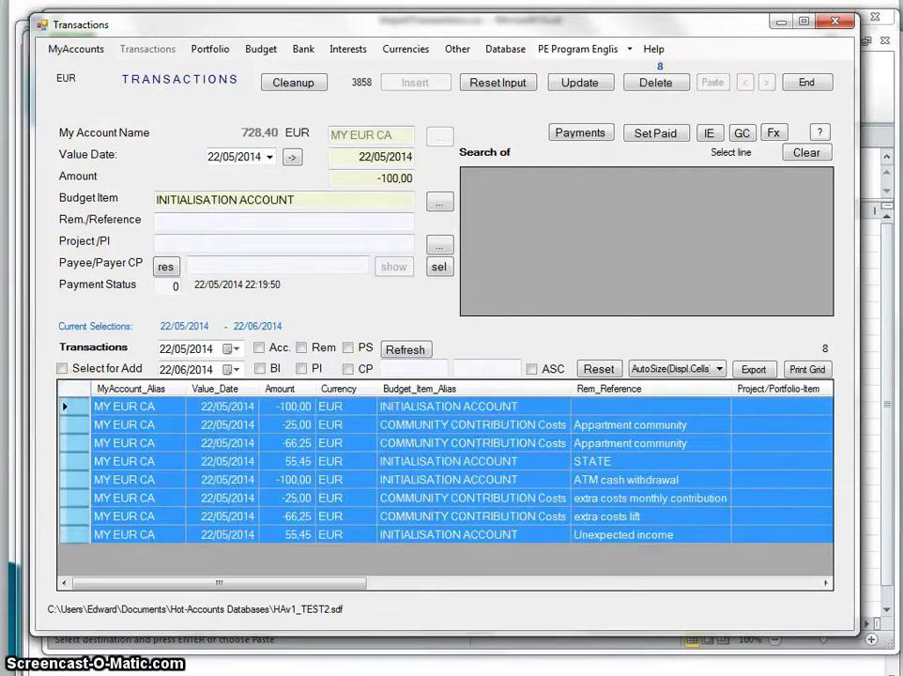
{"action": "left_click", "coordinate": [655, 83]}
{"action": "left_click", "coordinate": [407, 366]}
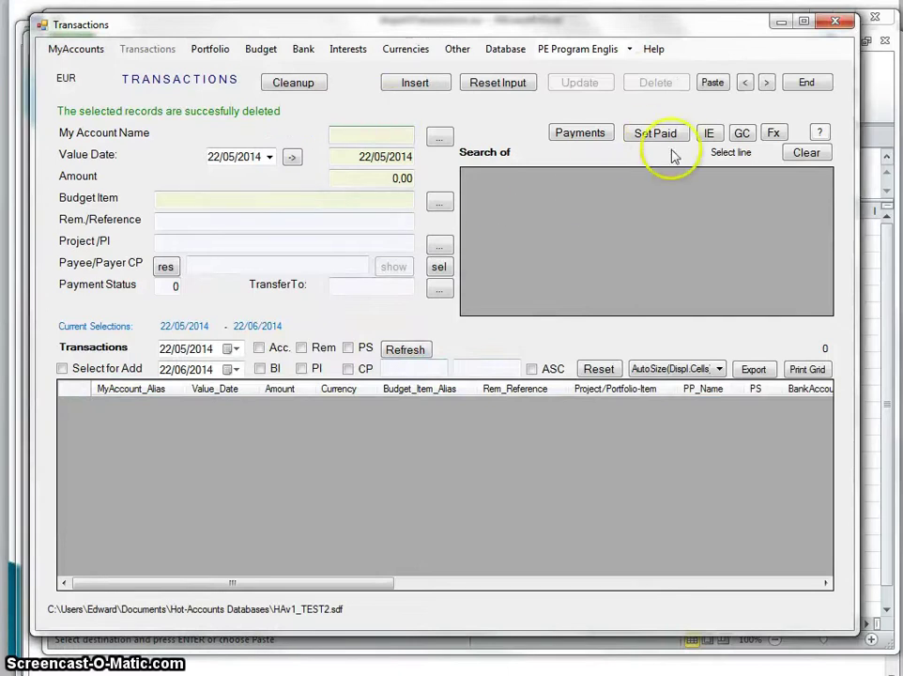
- Return from the Transactions window to Import Transactions
{"action": "left_click", "coordinate": [453, 51]}
{"action": "left_click", "coordinate": [470, 68]}
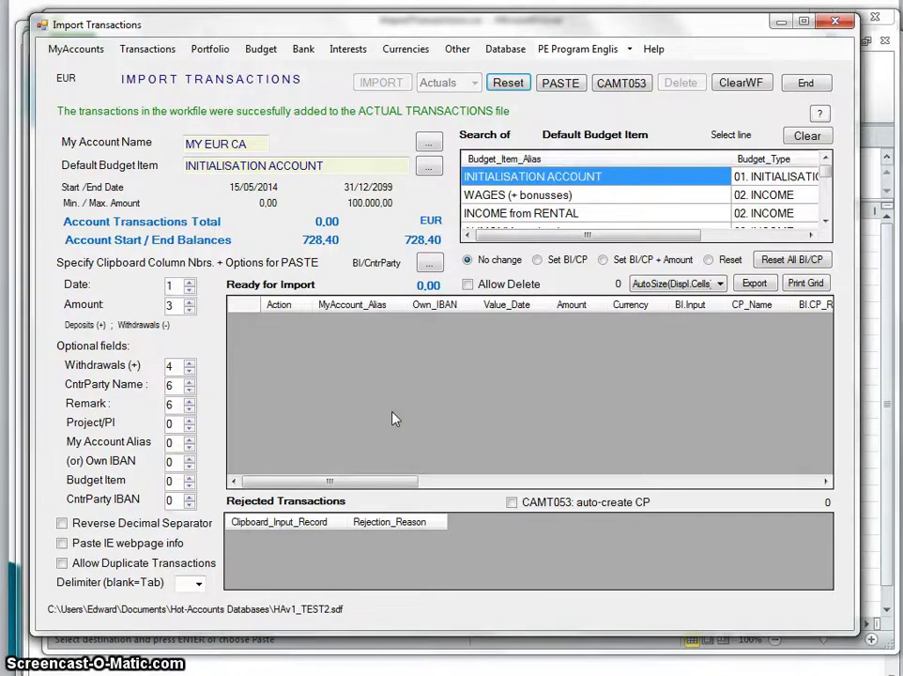
{"action": "left_click", "coordinate": [391, 405]}
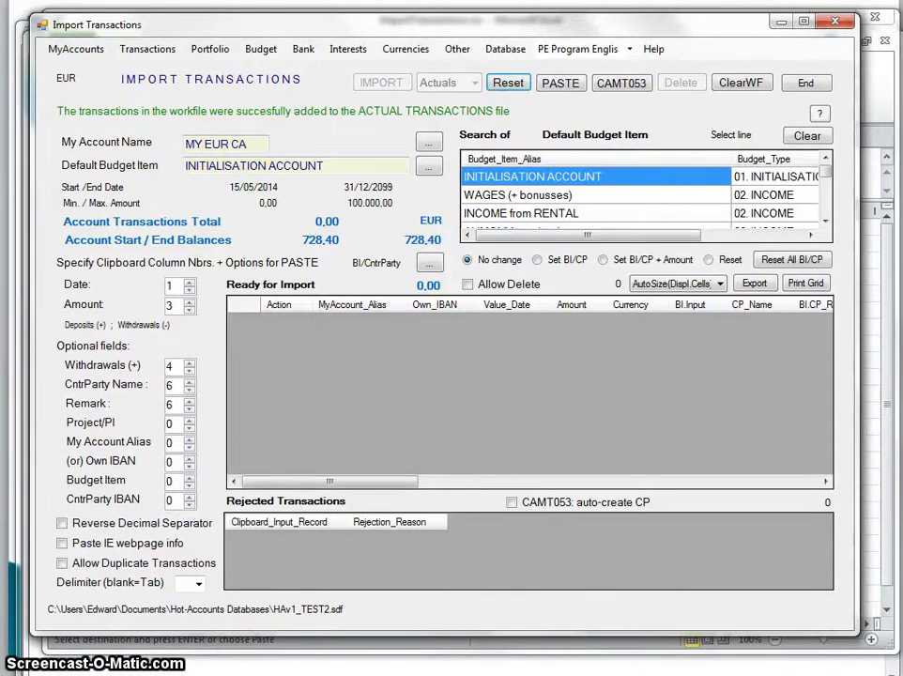
- Switch to Excel, check the account names in the Account column, and copy the range A1:G5 on Sheet1
{"action": "left_click", "coordinate": [199, 673]}
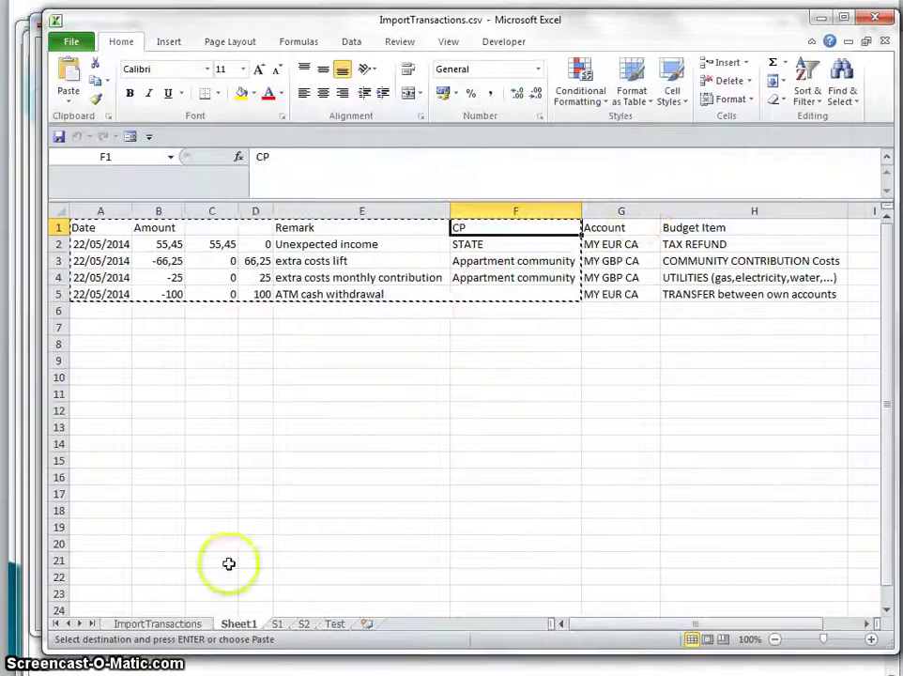
{"action": "left_click", "coordinate": [620, 295]}
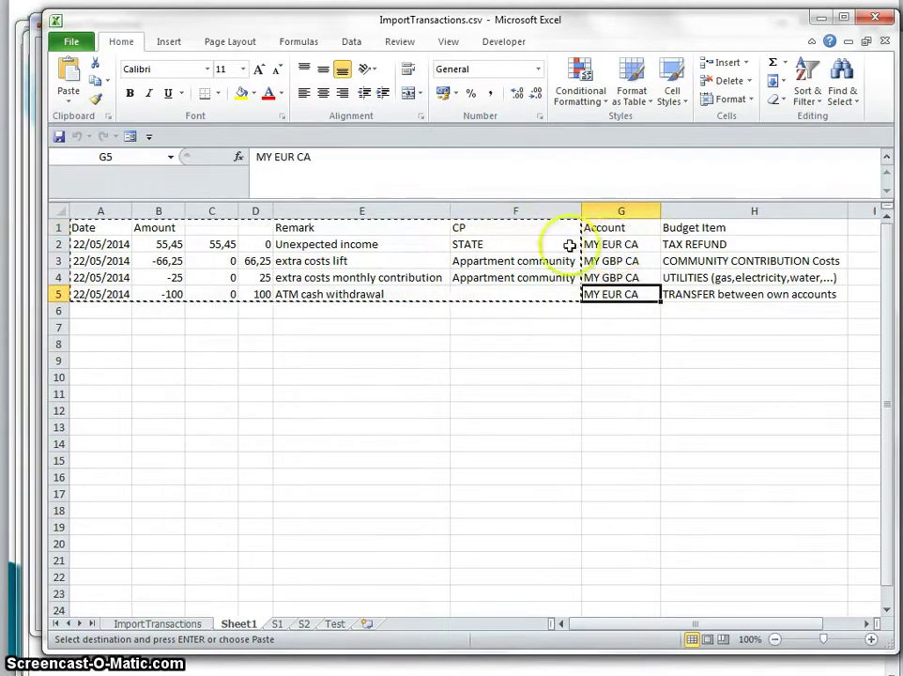
{"action": "left_click", "coordinate": [615, 243]}
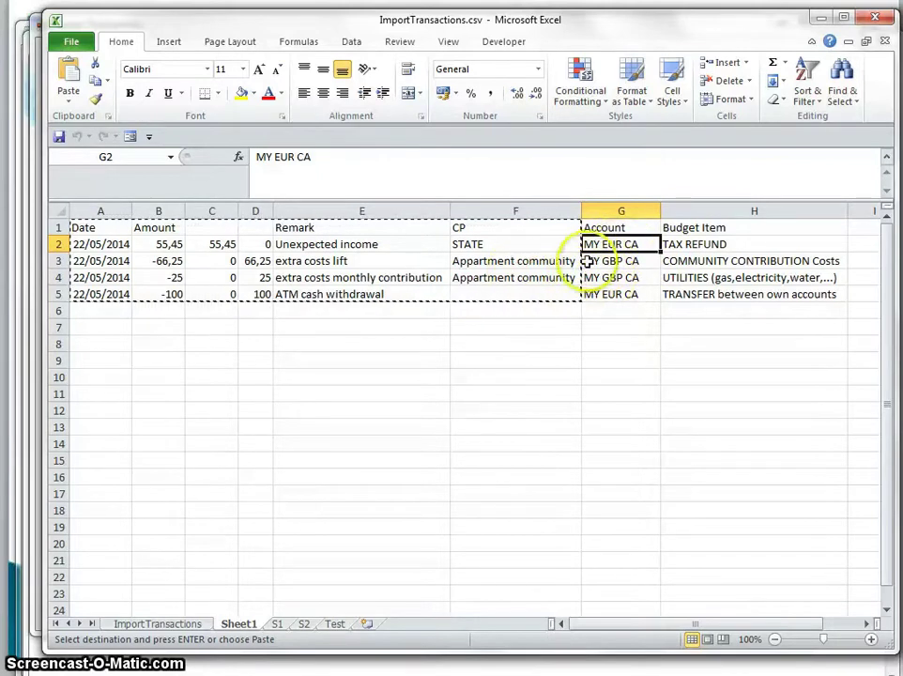
{"action": "left_click_drag", "start_coordinate": [587, 262], "coordinate": [599, 280]}
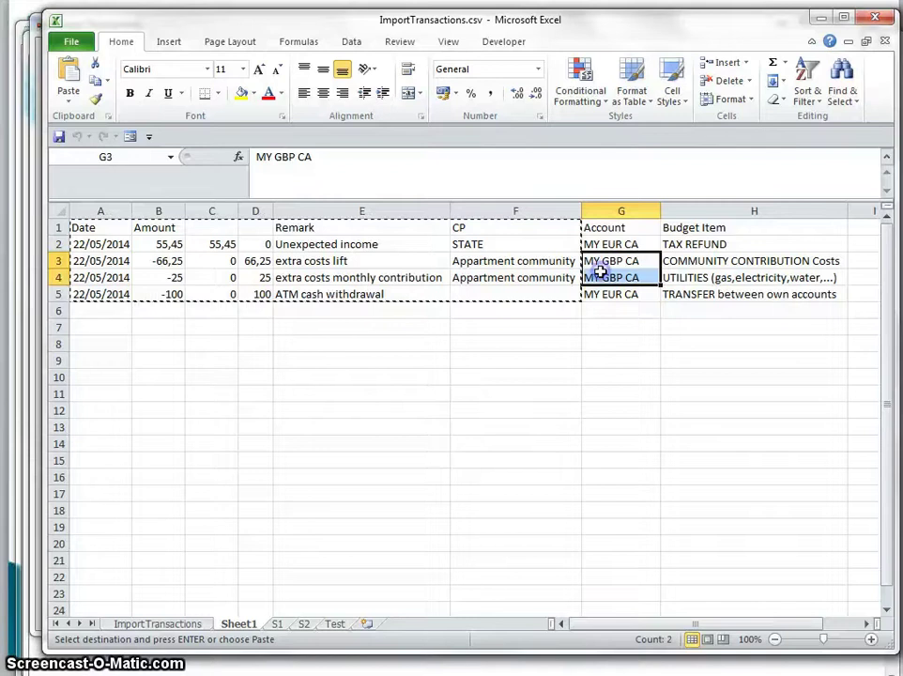
{"action": "left_click_drag", "start_coordinate": [85, 233], "coordinate": [627, 294]}
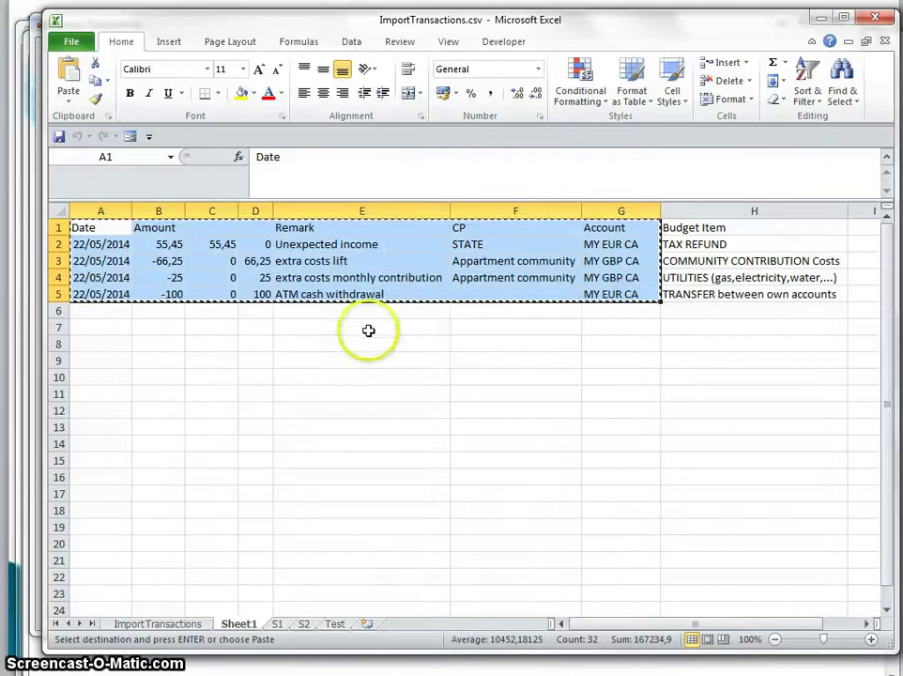
- In Import Transactions, set the Remark column number to 5 and My Account Alias to 7, and paste the copied range
{"action": "key", "text": "alt+Tab"}
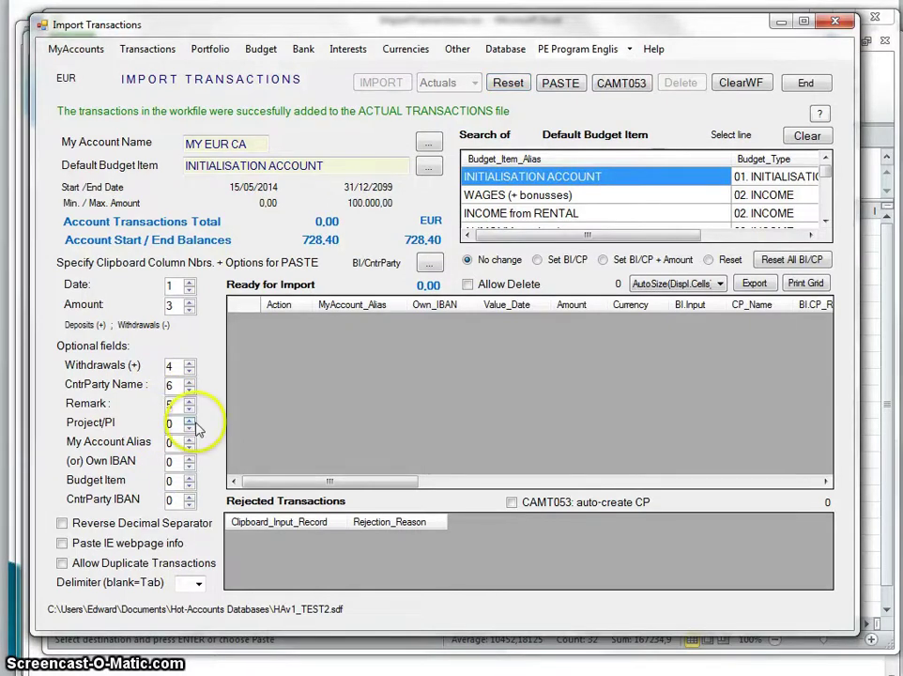
{"action": "left_click", "coordinate": [166, 441]}
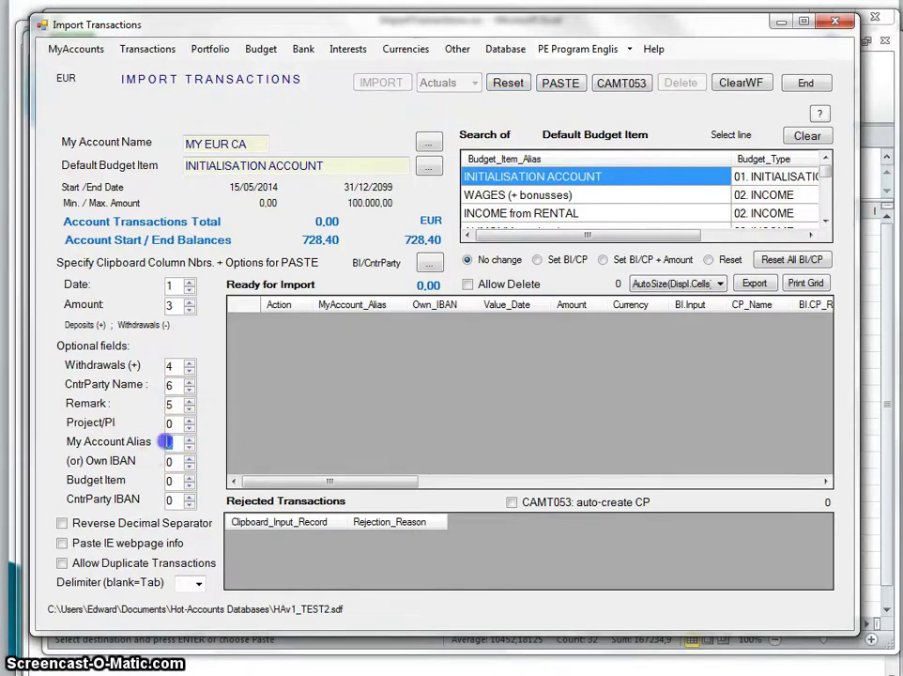
{"action": "type", "text": "7"}
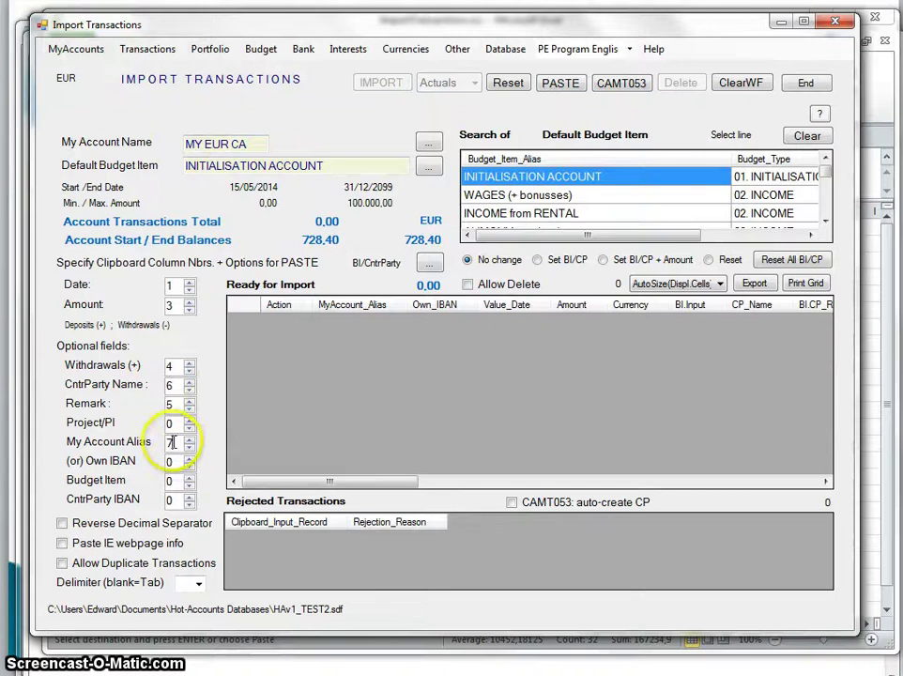
{"action": "left_click", "coordinate": [560, 82]}
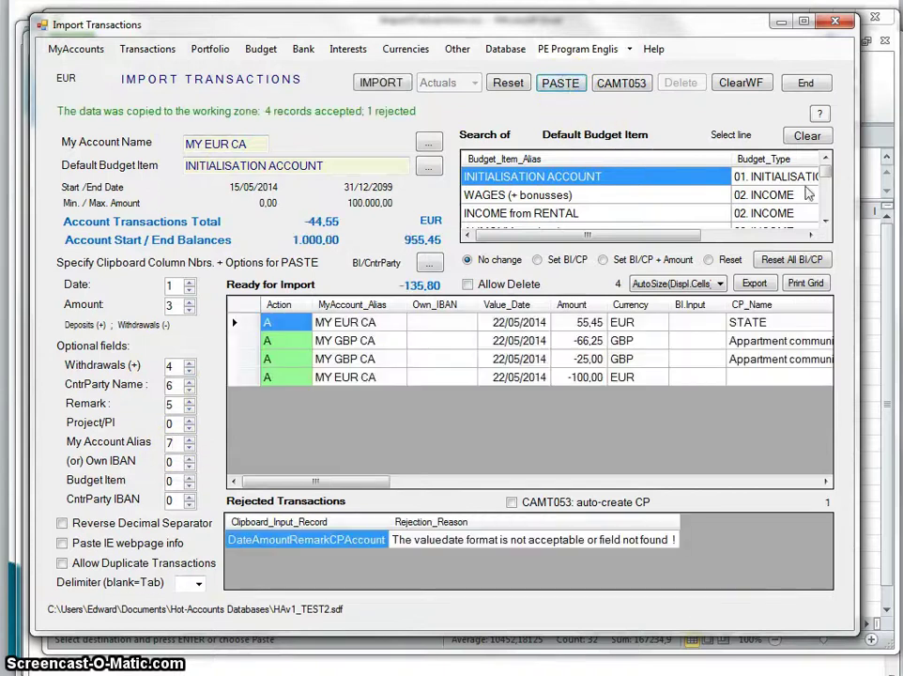
- Select MY GBP CA as the account name and check its transactions total and start and end balances
{"action": "left_click", "coordinate": [820, 181]}
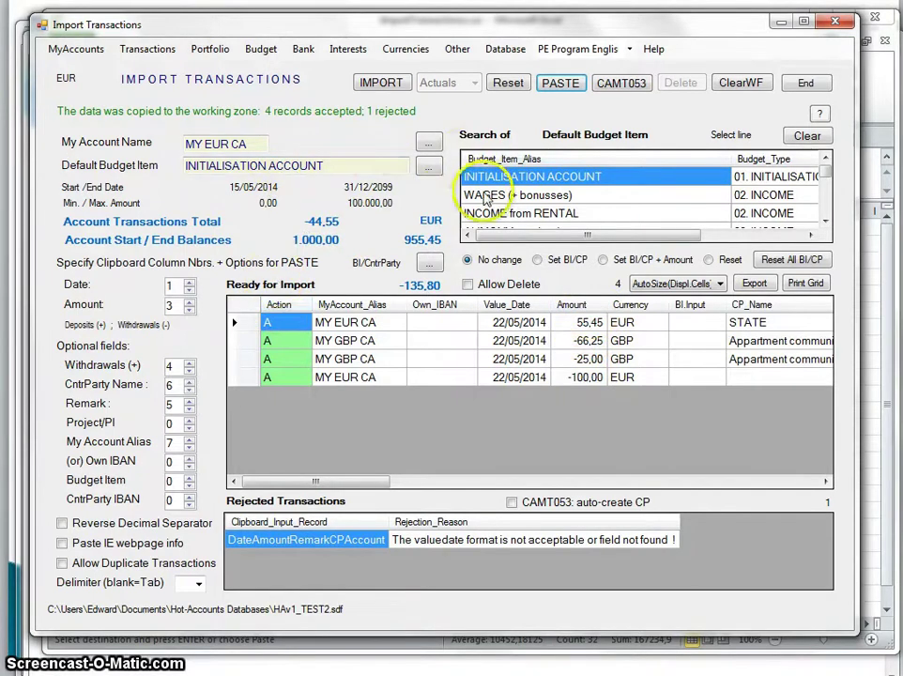
{"action": "left_click", "coordinate": [429, 141]}
{"action": "left_click", "coordinate": [488, 196]}
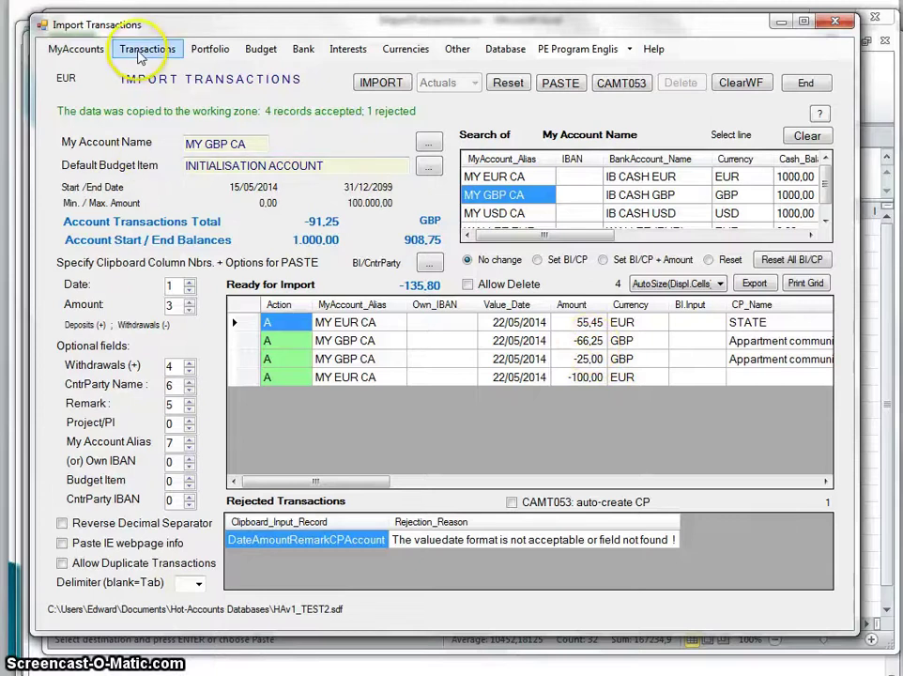
- Import the records with their account aliases, check them in Transactions and My Accounts, and return to Import Transactions
{"action": "left_click", "coordinate": [383, 85]}
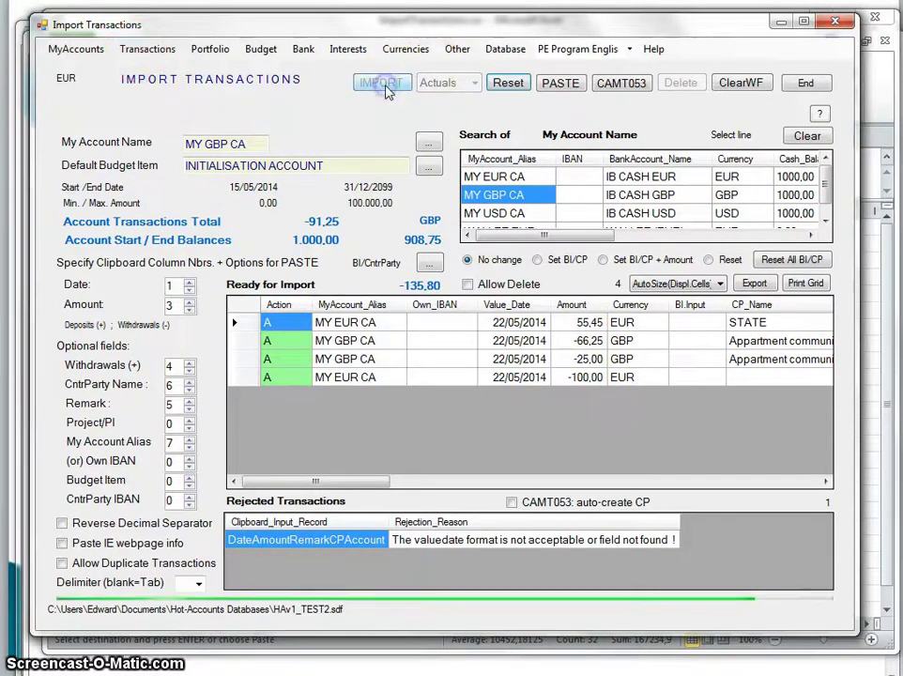
{"action": "left_click", "coordinate": [147, 49]}
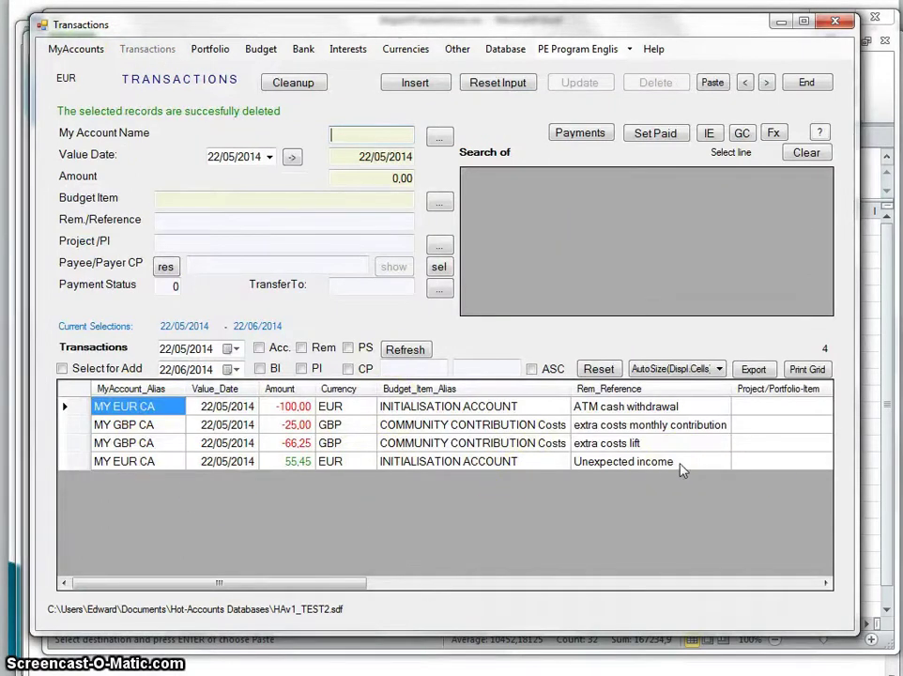
{"action": "left_click", "coordinate": [76, 48]}
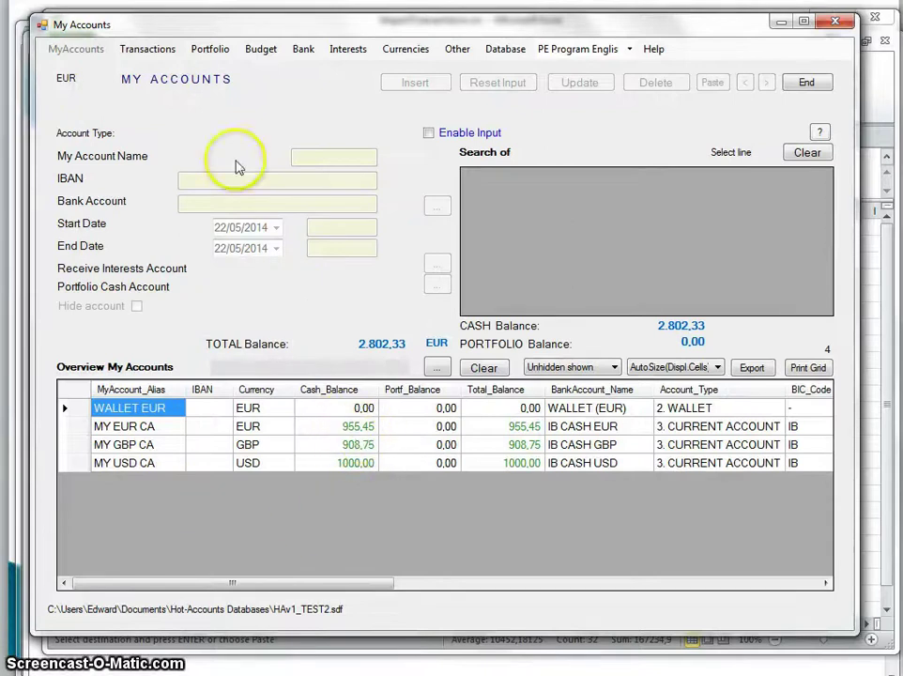
{"action": "left_click", "coordinate": [458, 48]}
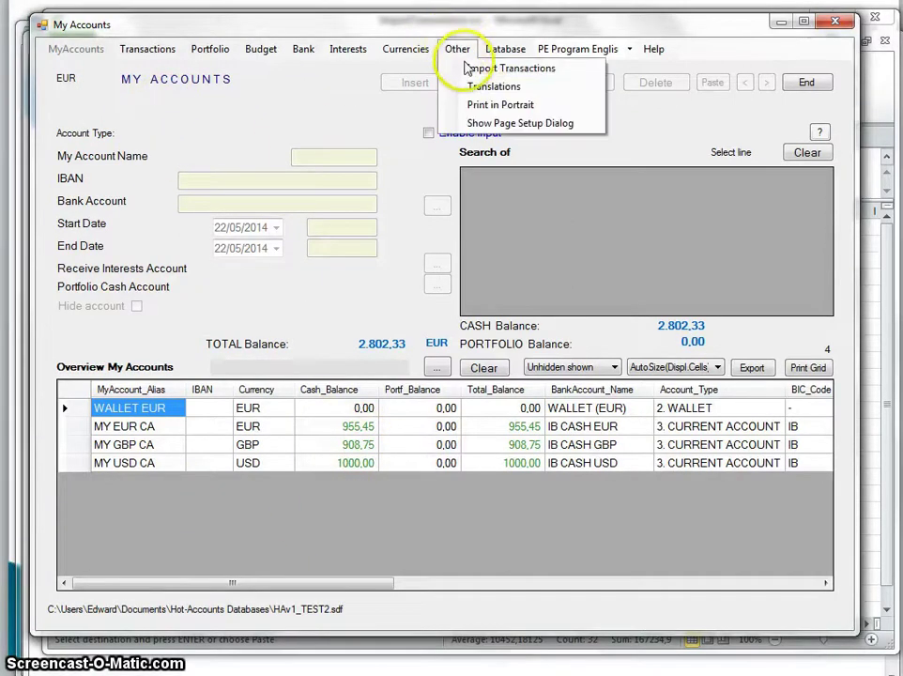
{"action": "left_click", "coordinate": [462, 67]}
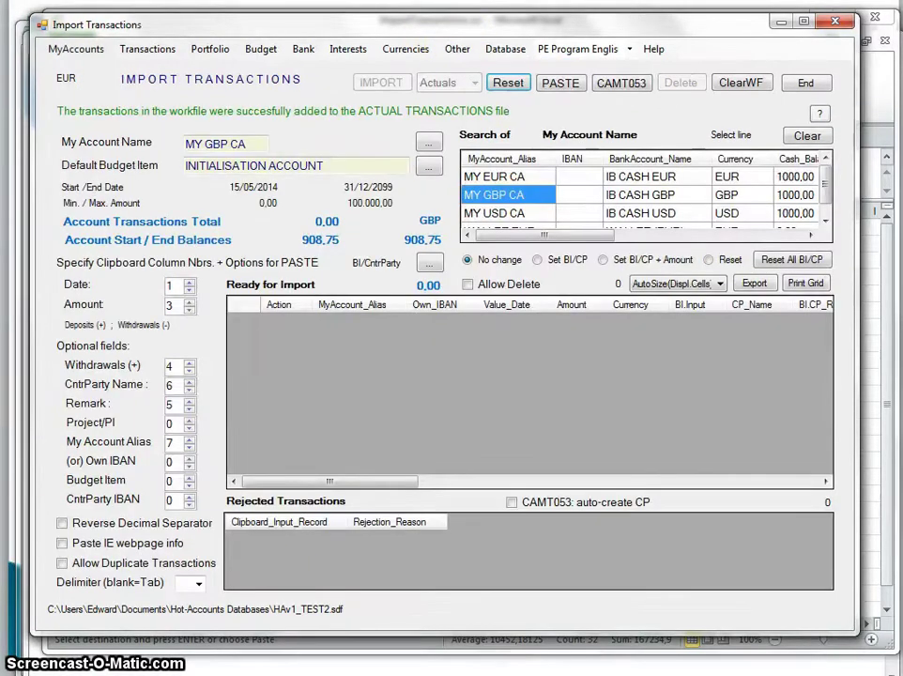